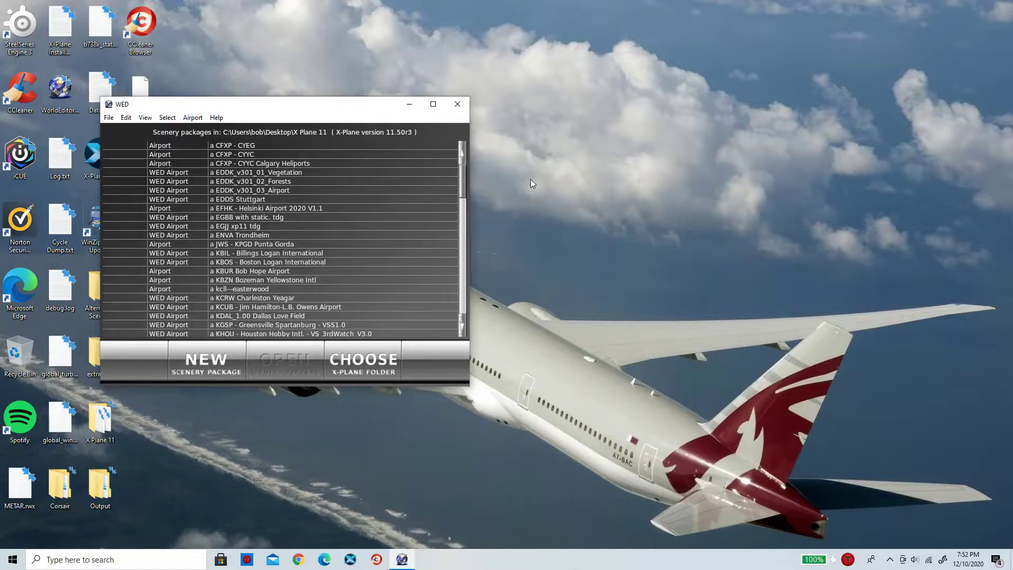
Step: Create a new scenery package named "a charleston" and open it for editing
scroll(298, 205, down, 2)
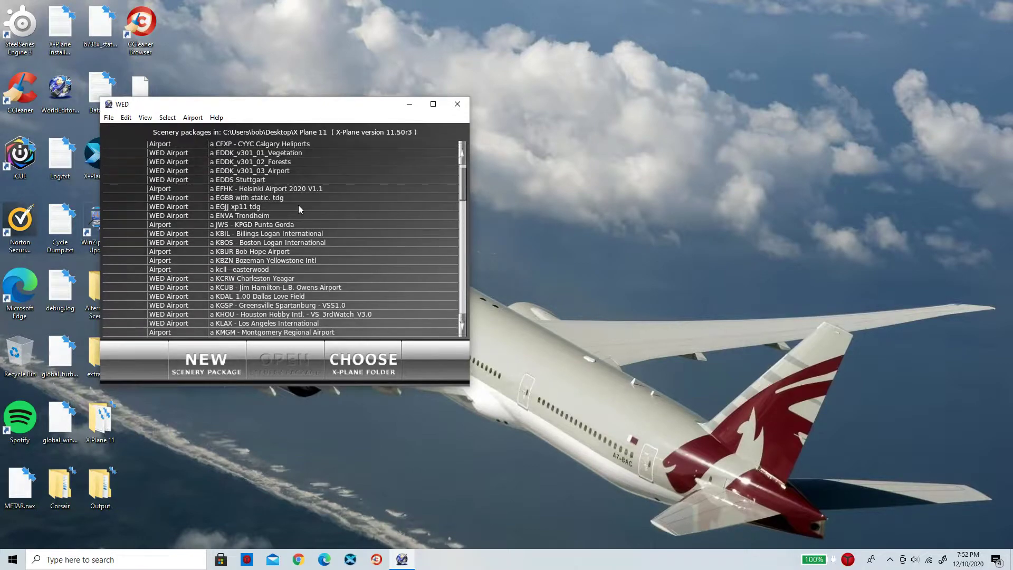
scroll(299, 205, up, 2)
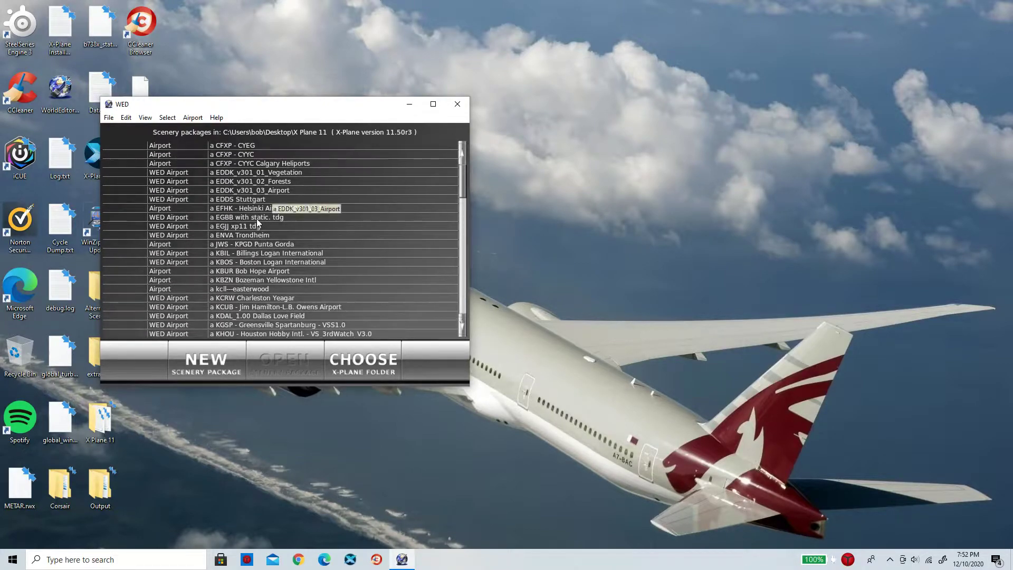
click(200, 359)
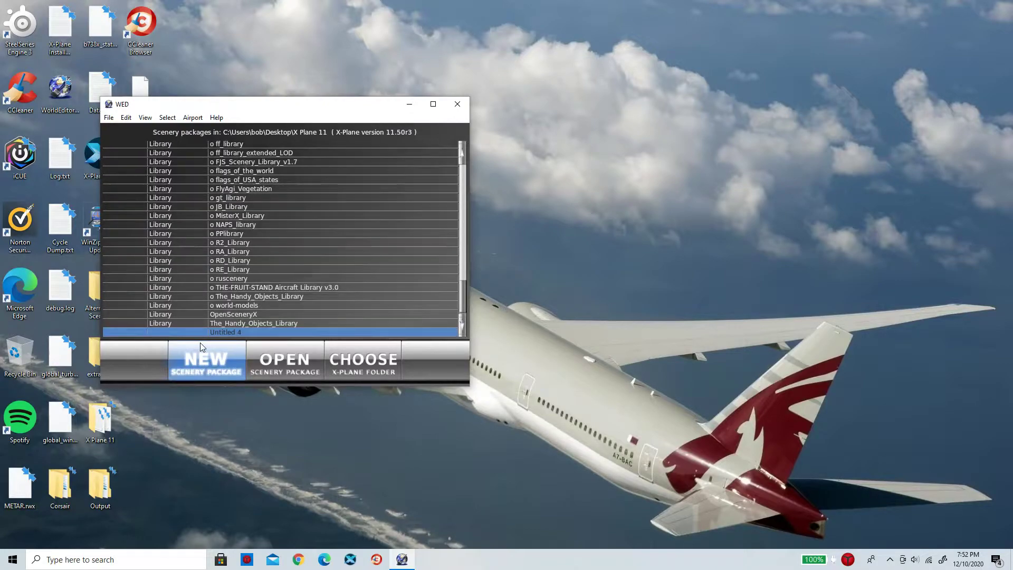
click(233, 333)
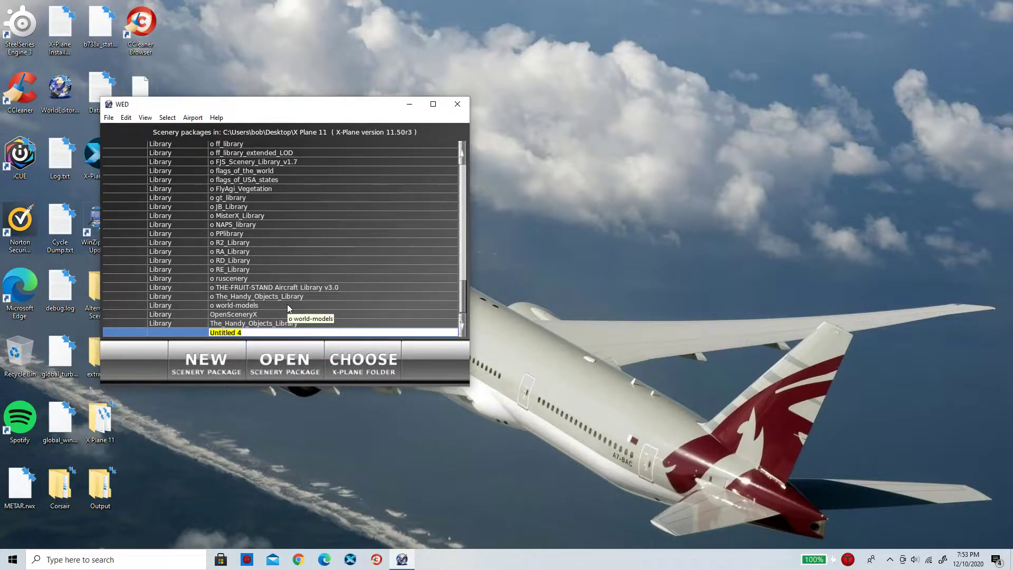
text(a charleston)
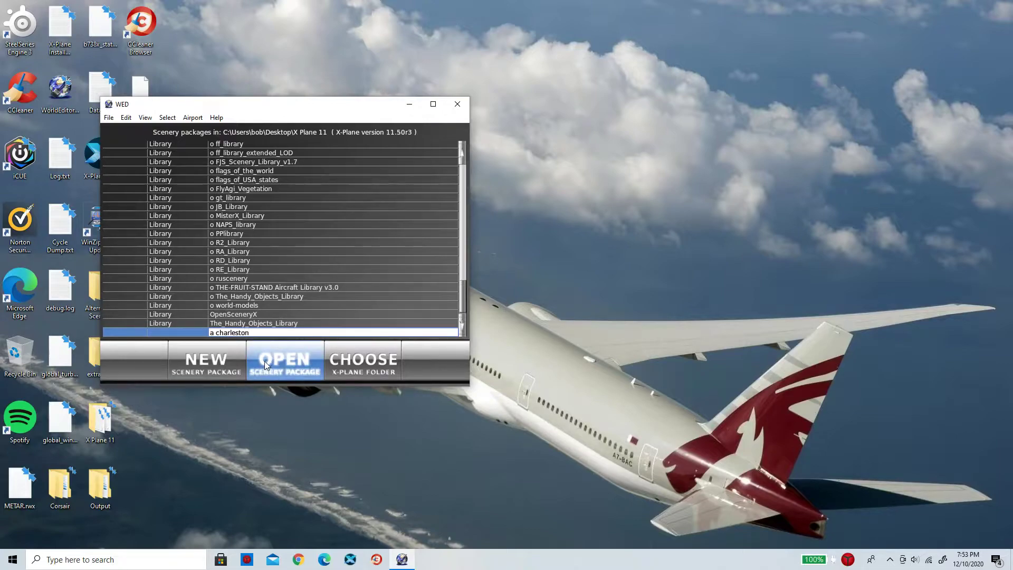
click(264, 361)
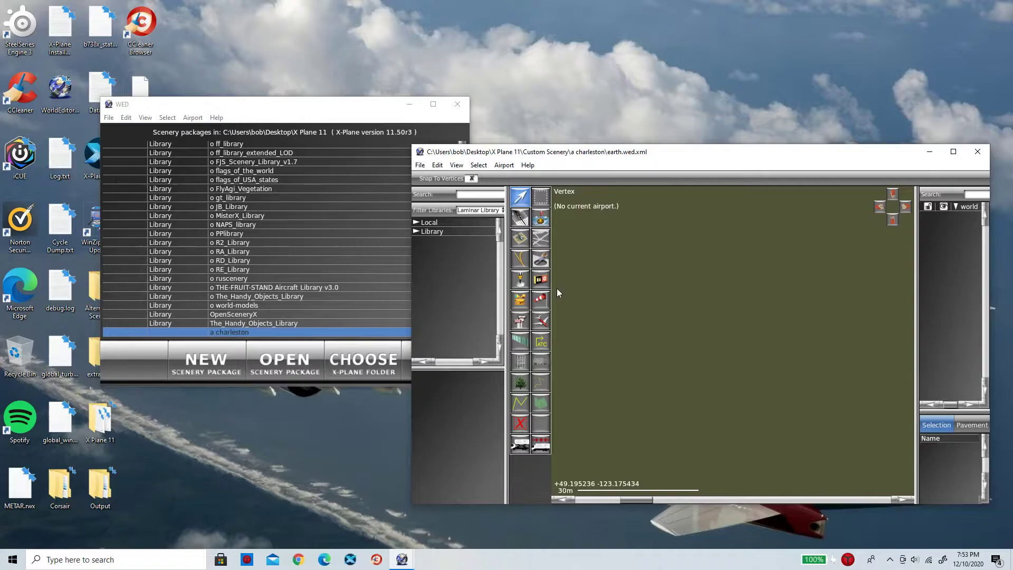
Step: Import the recommended Charleston Yeager (KCRW) scenery pack, ID 68275, from the Airport Scenery Gateway
click(420, 165)
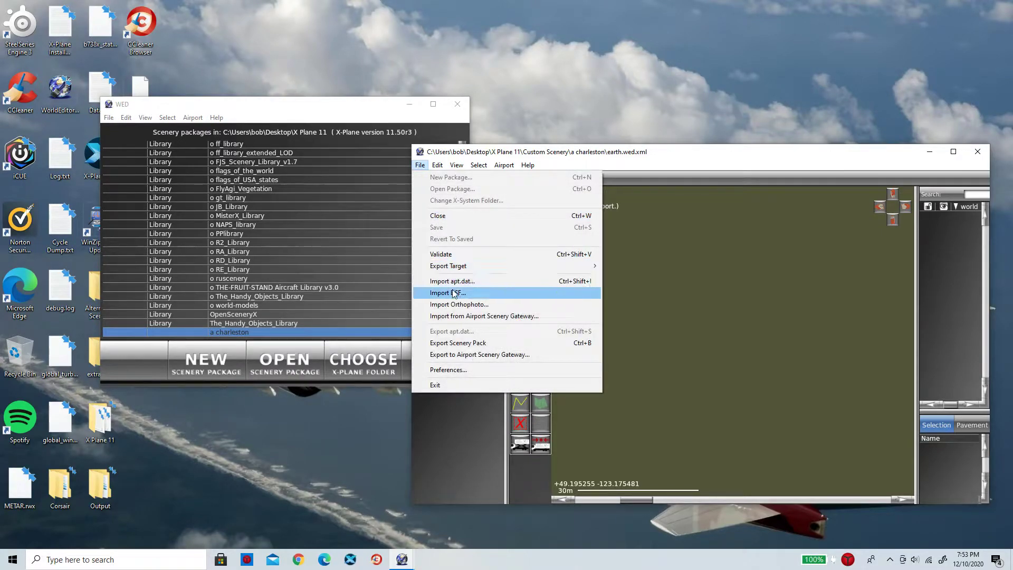
click(475, 316)
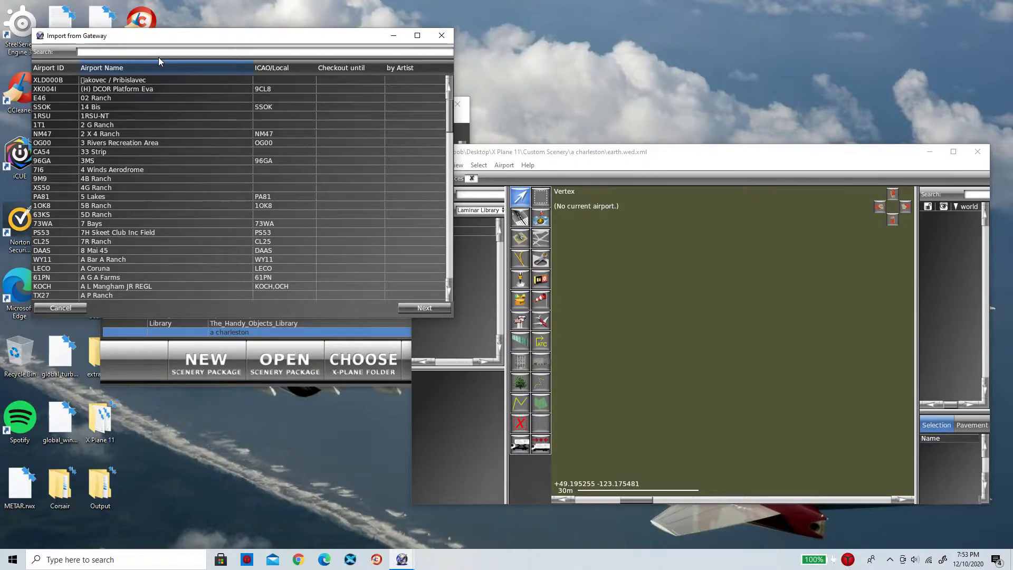
text(KC)
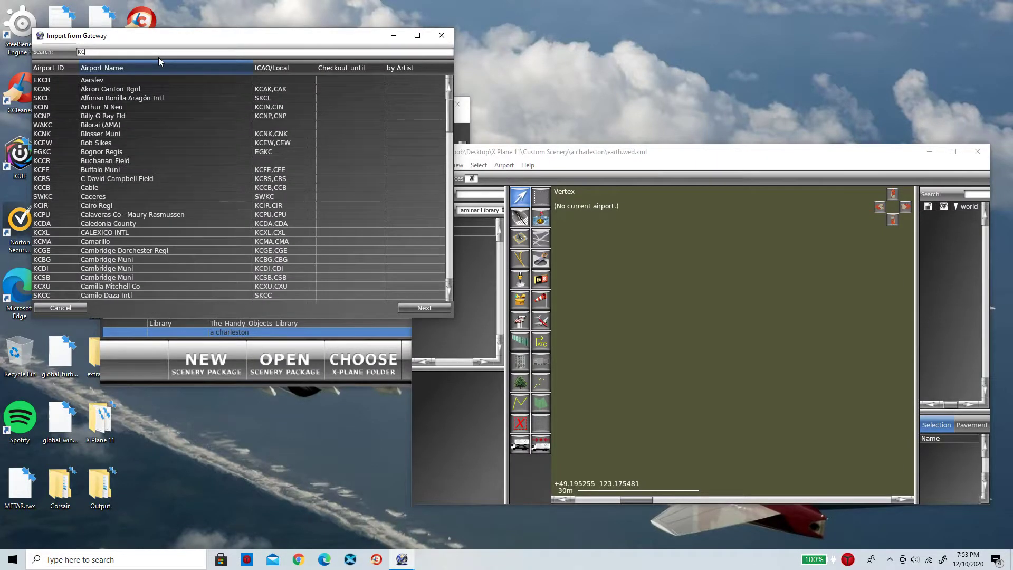
text(RW)
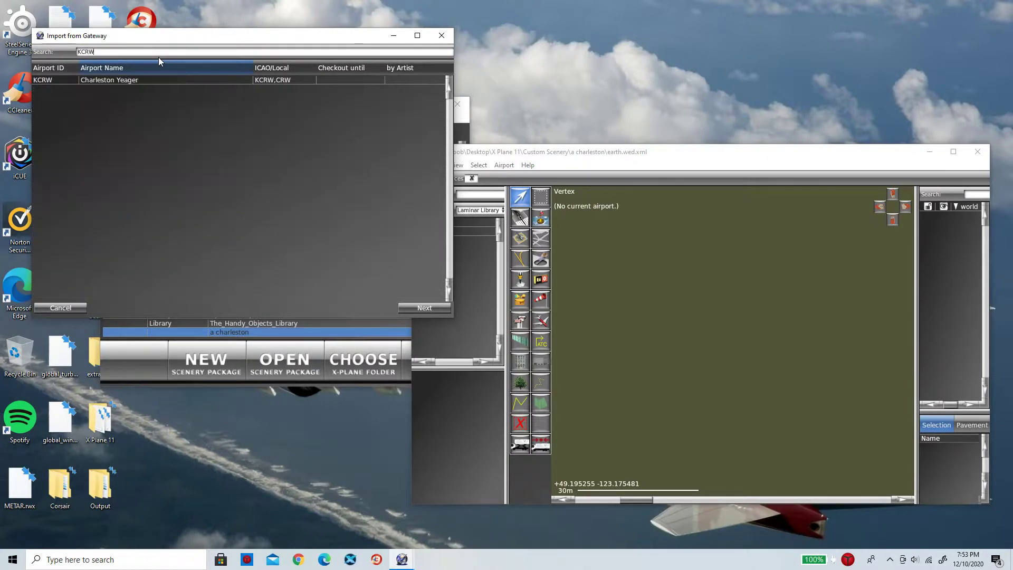
click(141, 81)
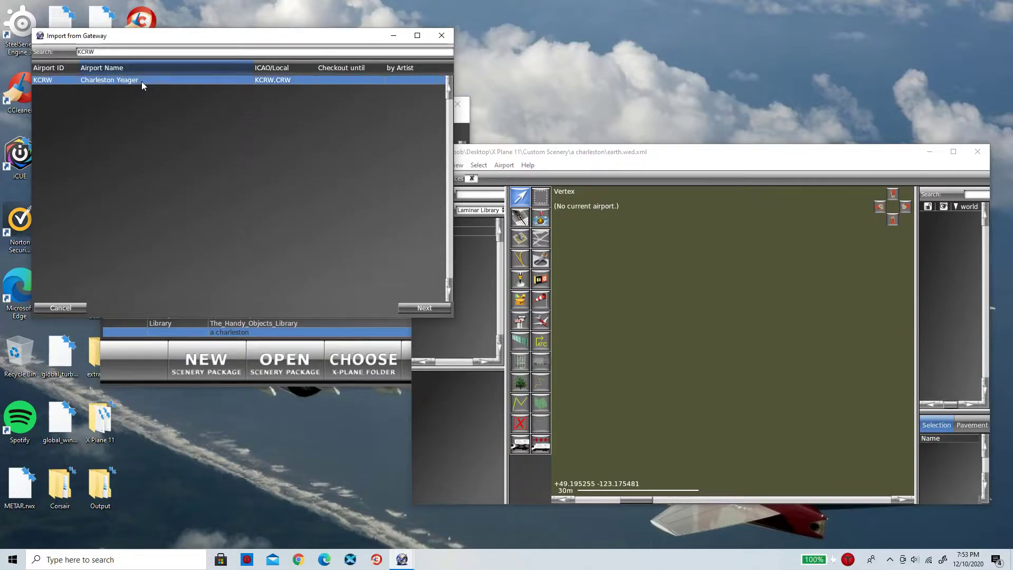
click(410, 306)
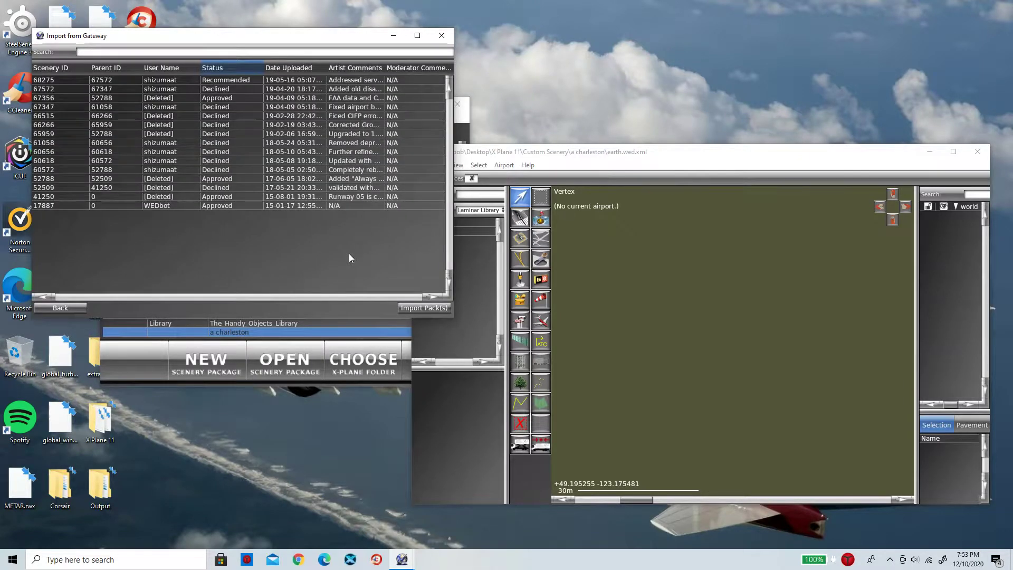
click(150, 82)
click(424, 308)
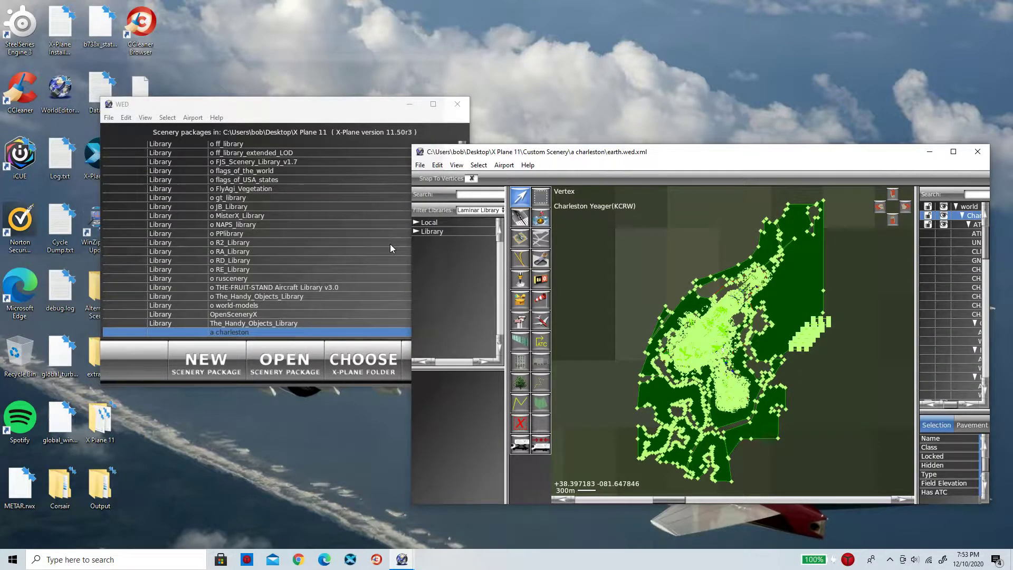
Step: Examine the imported airport's runway, taxiways and aprons on the map, especially the area near the runway 05 end
scroll(779, 330, up, 2)
scroll(779, 329, up, 2)
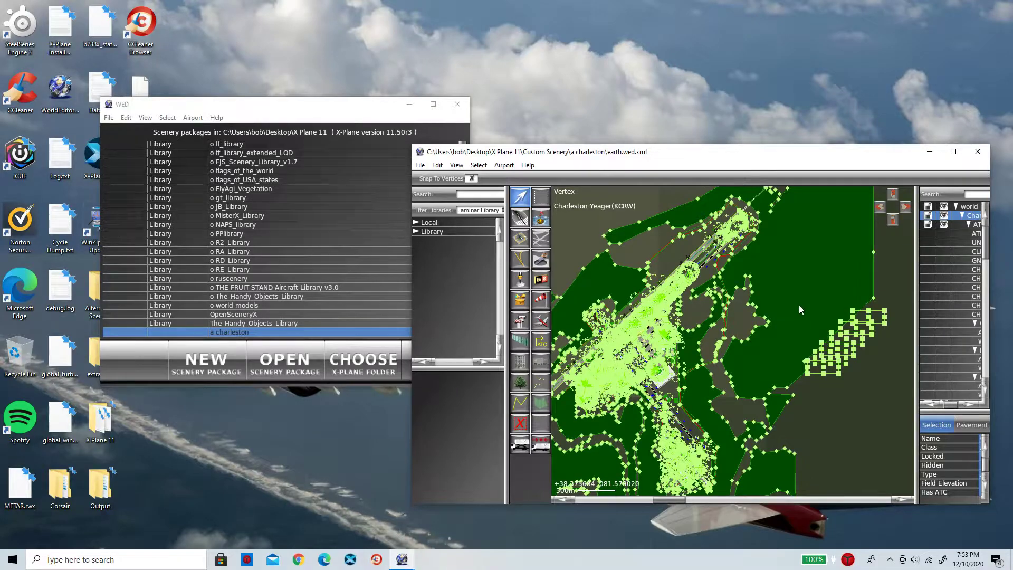
scroll(749, 330, up, 2)
scroll(724, 323, up, 2)
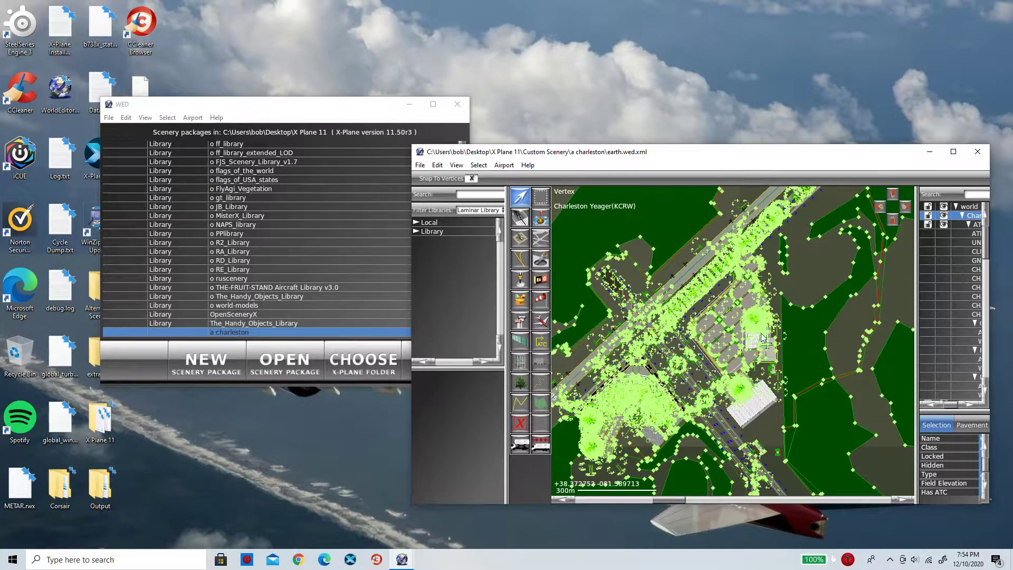
scroll(723, 323, up, 2)
right_drag(618, 330, 744, 250)
right_drag(683, 358, 729, 315)
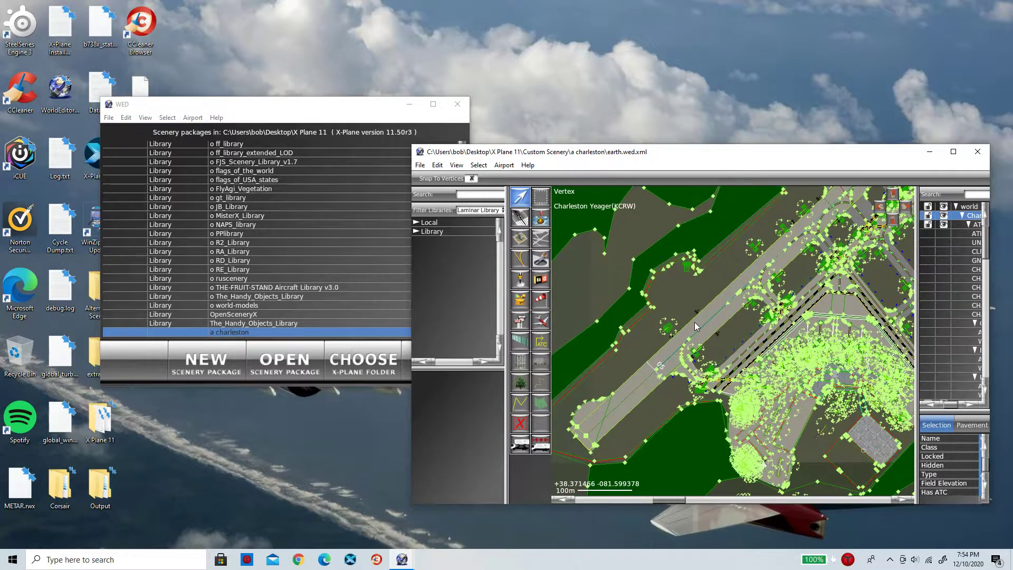
scroll(739, 344, up, 2)
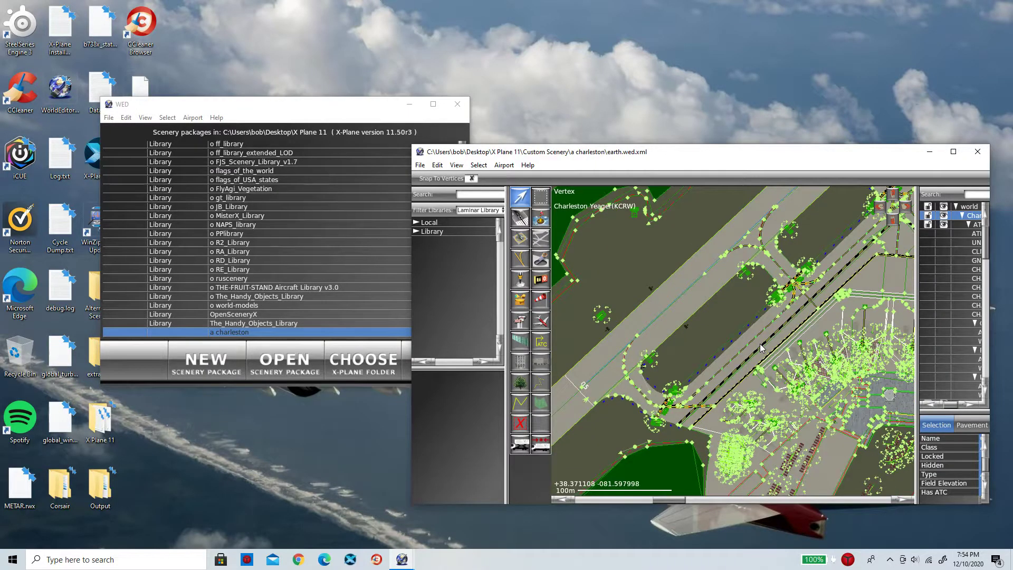
scroll(738, 344, down, 2)
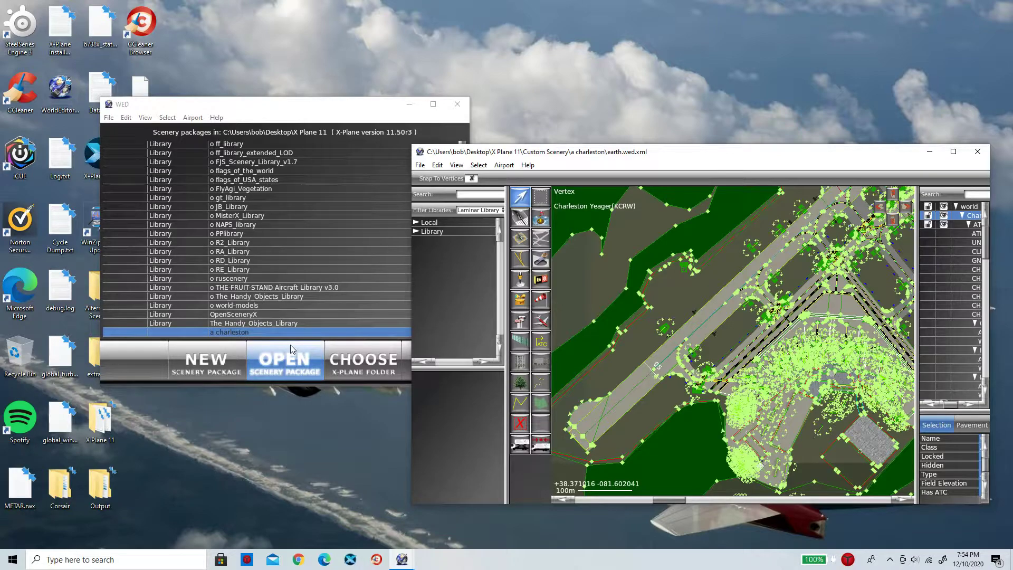
Step: Preview the Grass_dark02 variants in the FlyAgi_Vegetation library's Grass category and choose the low one with a max height of 0.7 m
click(416, 231)
scroll(460, 320, down, 5)
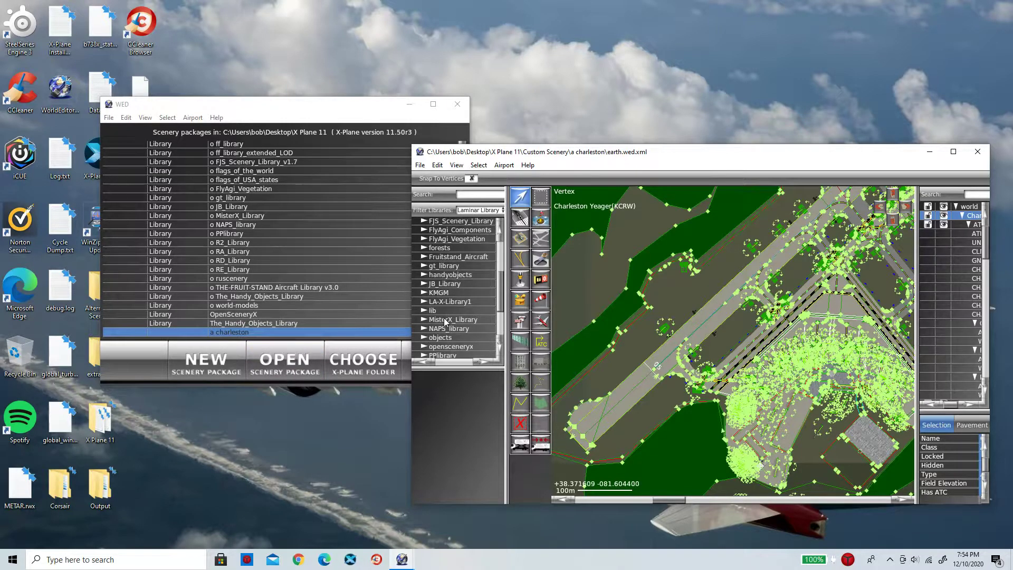
scroll(455, 312, up, 4)
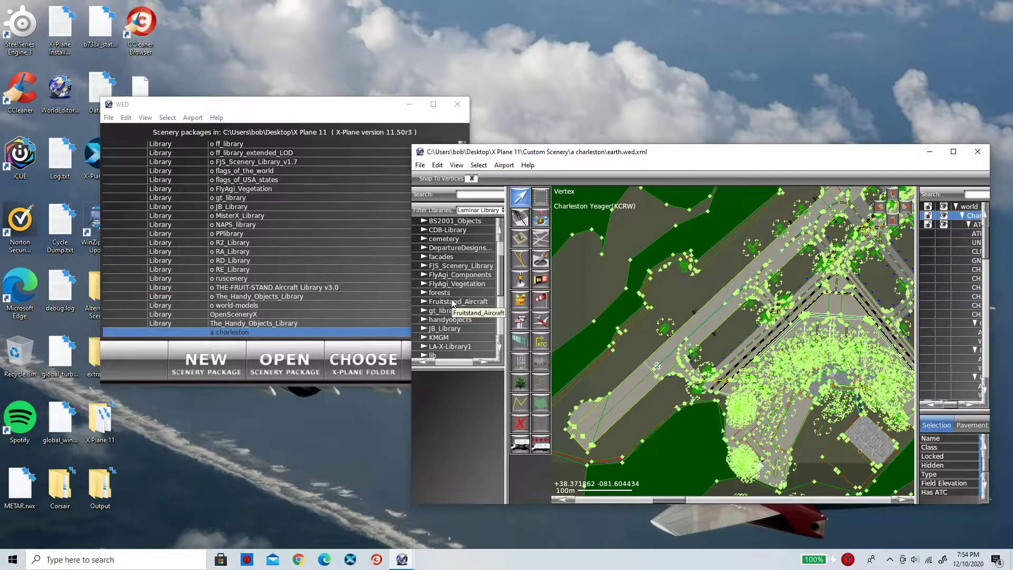
click(423, 284)
scroll(443, 304, down, 1)
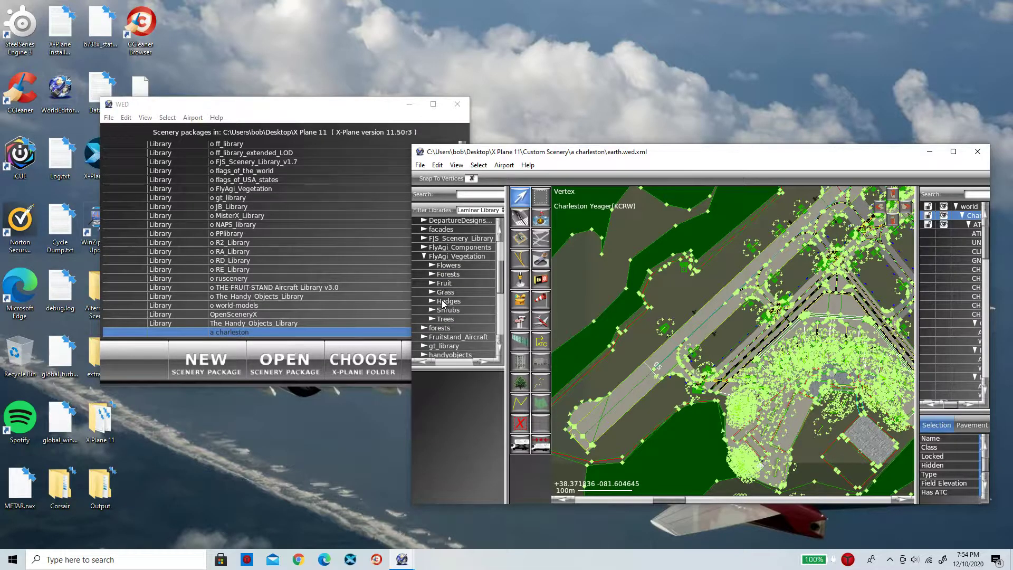
scroll(443, 304, down, 1)
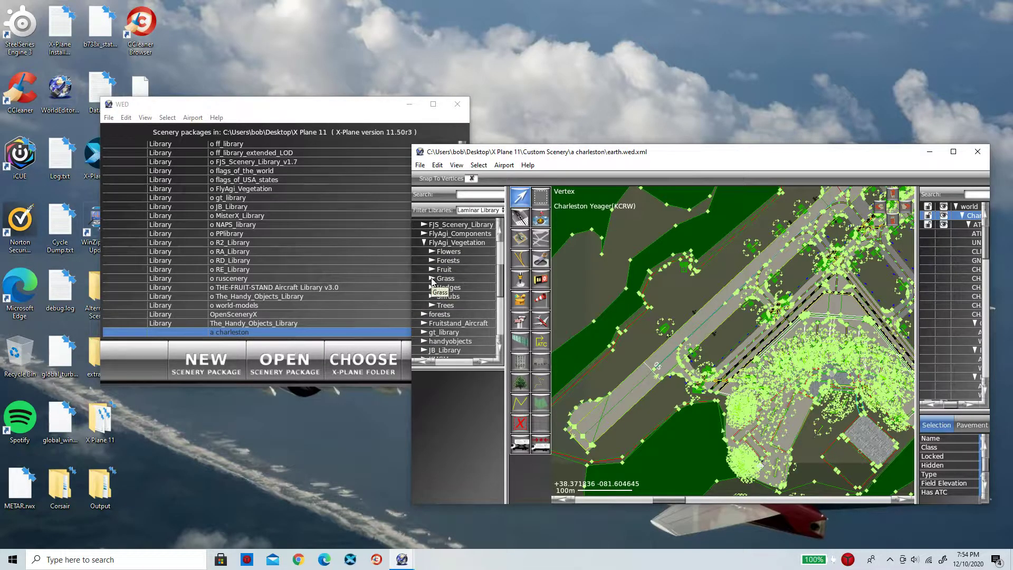
click(431, 278)
scroll(491, 308, down, 2)
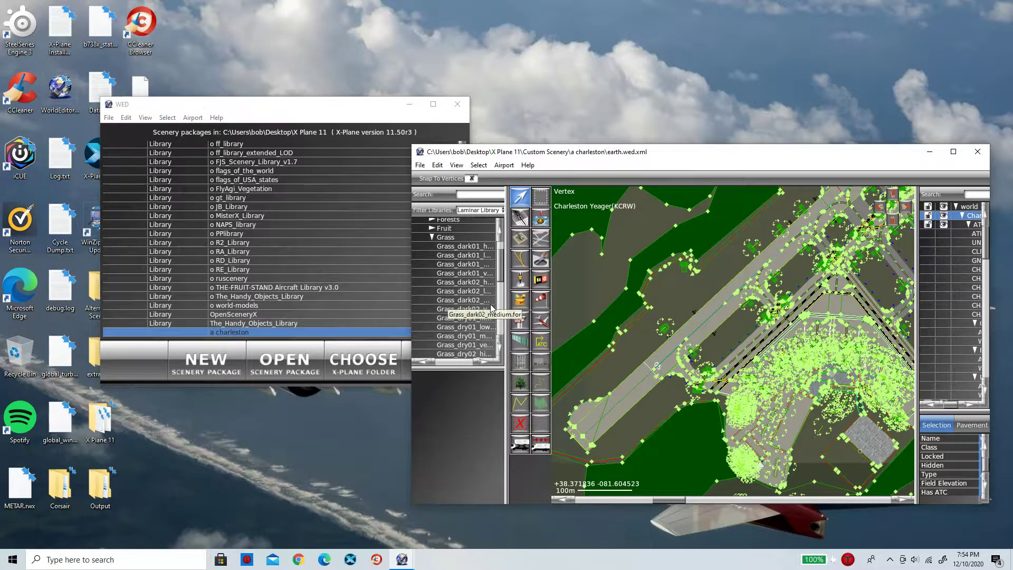
click(458, 291)
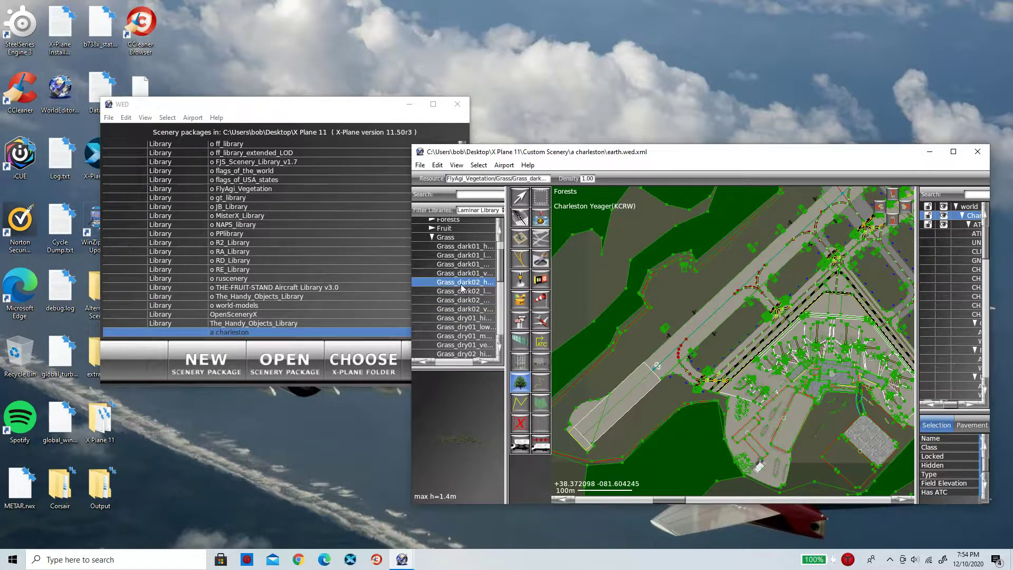
click(452, 301)
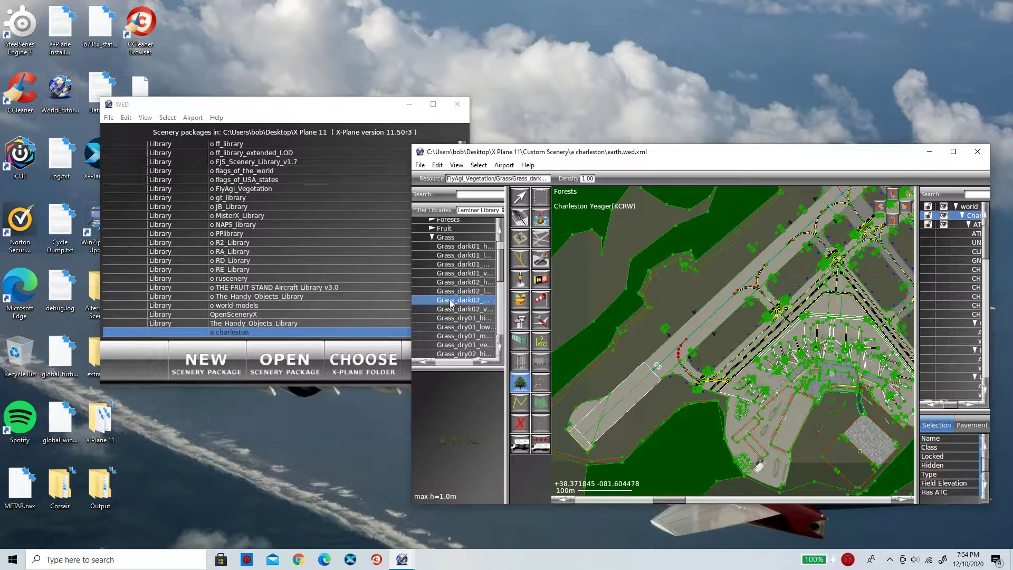
click(461, 291)
Step: Start a grass polygon on the island between runway and taxiway near the runway 05 end, tracing its curved western edge
scroll(686, 385, up, 6)
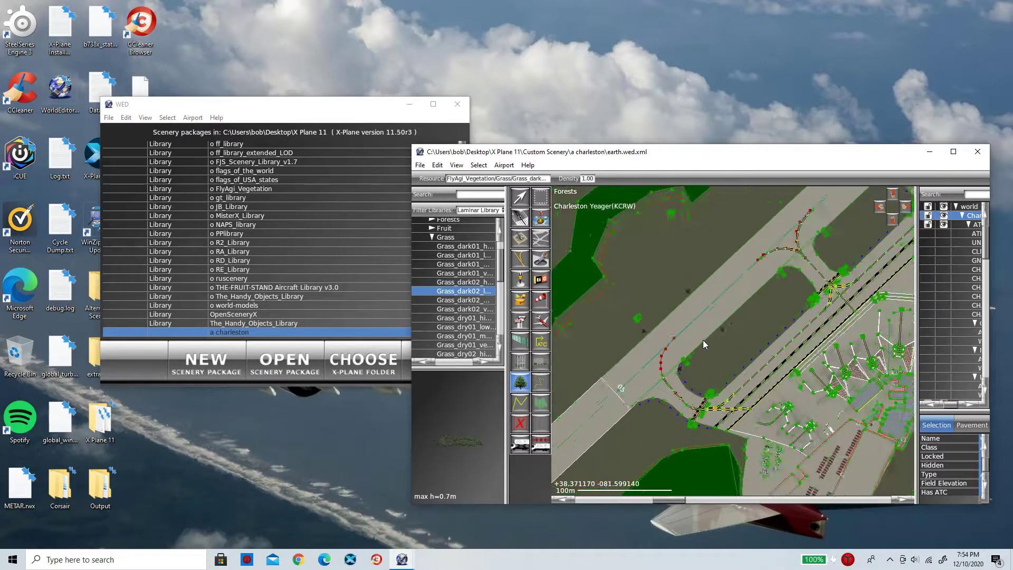
scroll(684, 386, down, 6)
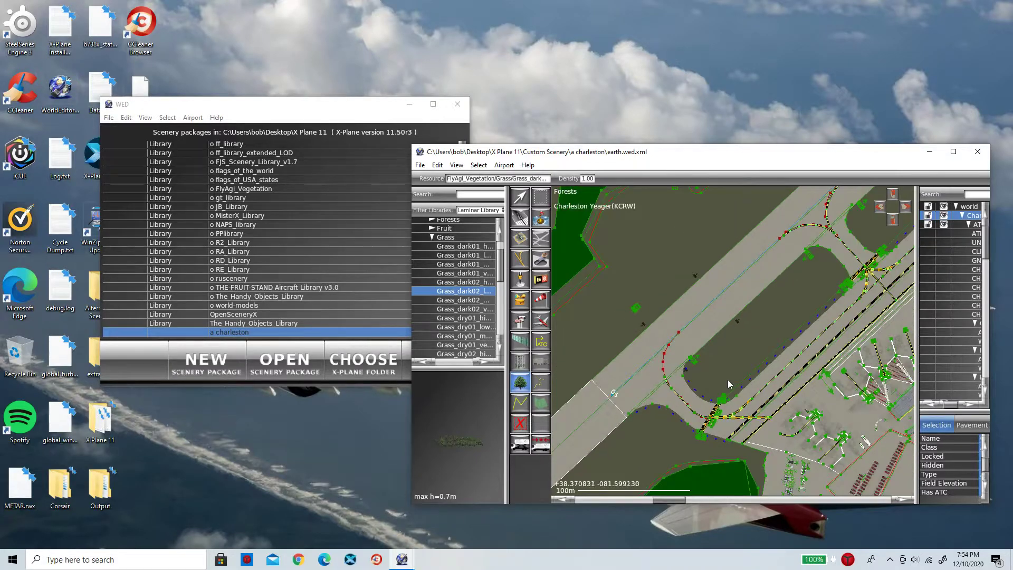
scroll(707, 355, up, 10)
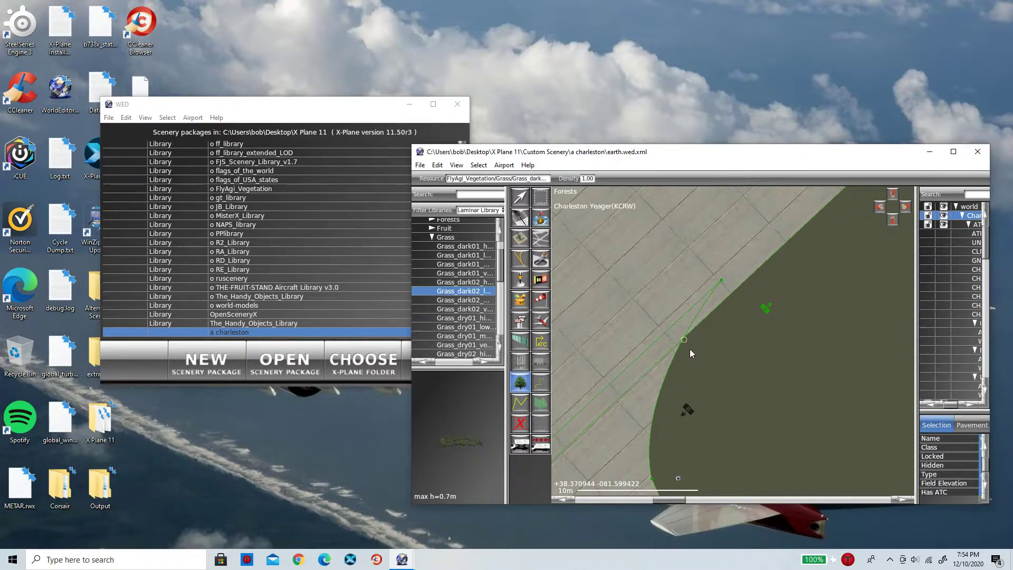
click(667, 383)
click(657, 412)
right_drag(657, 411, 663, 303)
click(660, 346)
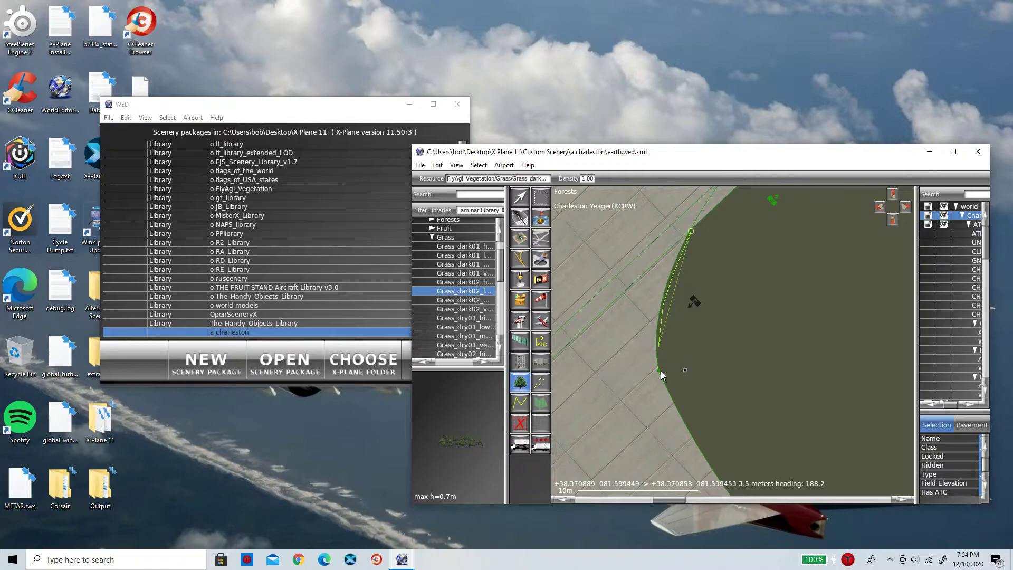
click(661, 371)
right_drag(660, 372, 632, 279)
click(657, 318)
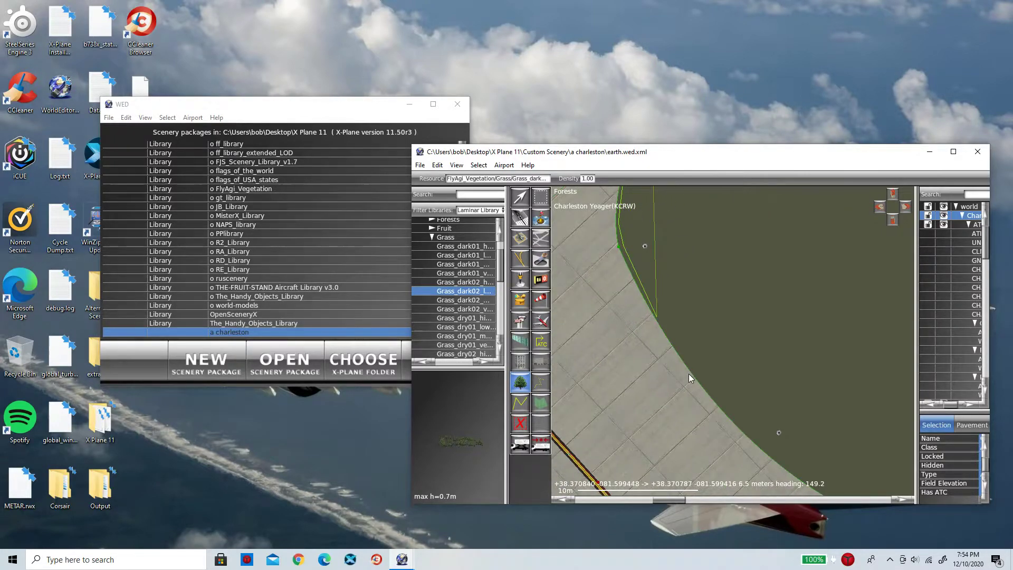
Step: Continue the grass outline along the island's southwest curve up to the 5-23 hold-short line
click(704, 387)
right_drag(699, 382, 654, 303)
click(707, 329)
right_drag(707, 328, 682, 311)
click(682, 315)
click(744, 319)
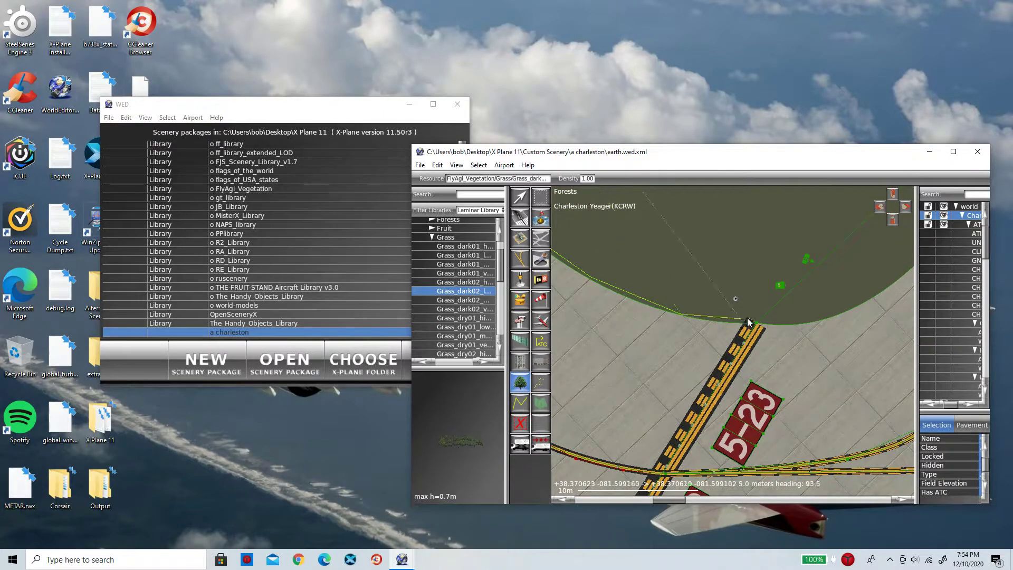
Step: Trace the grass outline past the hold-short line and around the bend to the island's straight edge along the parallel taxiway
click(755, 323)
click(774, 321)
right_drag(788, 326, 695, 333)
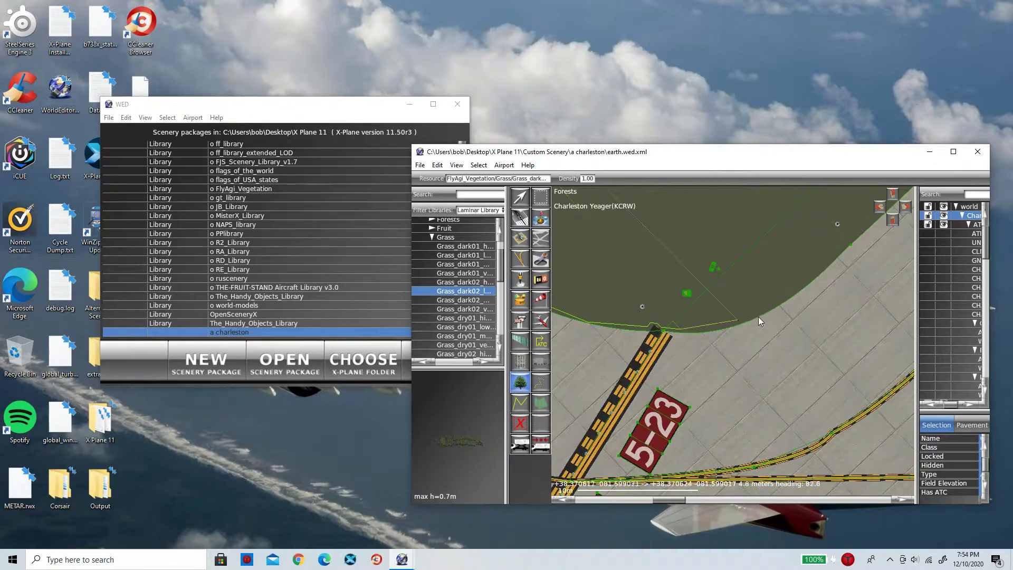
click(789, 297)
click(825, 267)
right_drag(863, 228, 667, 393)
click(828, 288)
Step: Continue the grass outline along the island's straight parallel-taxiway edge and around the eastern bend to the second 5-23 hold-short line
scroll(838, 282, down, 5)
scroll(848, 271, down, 3)
scroll(757, 317, up, 7)
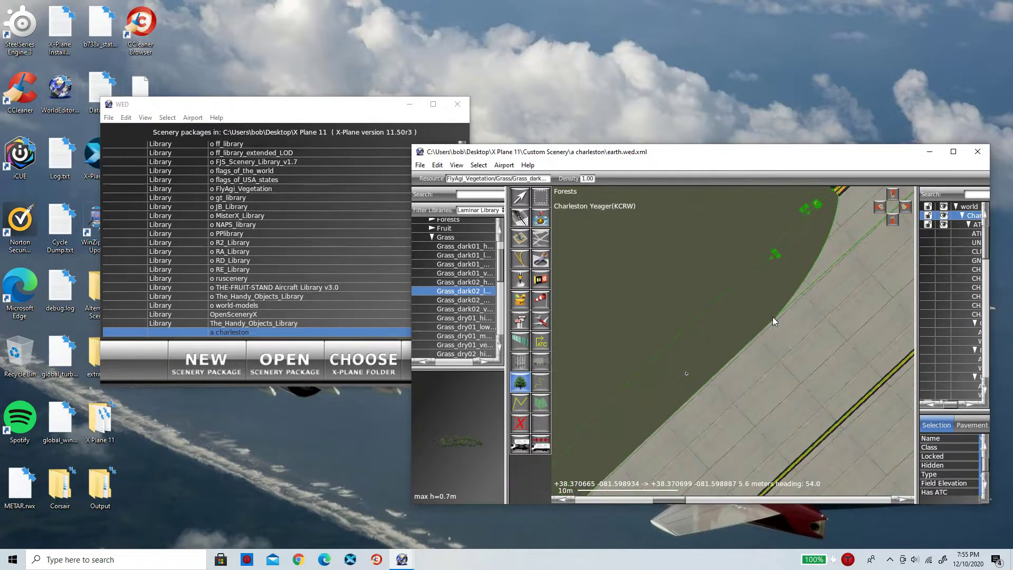
click(772, 319)
right_drag(818, 253, 800, 307)
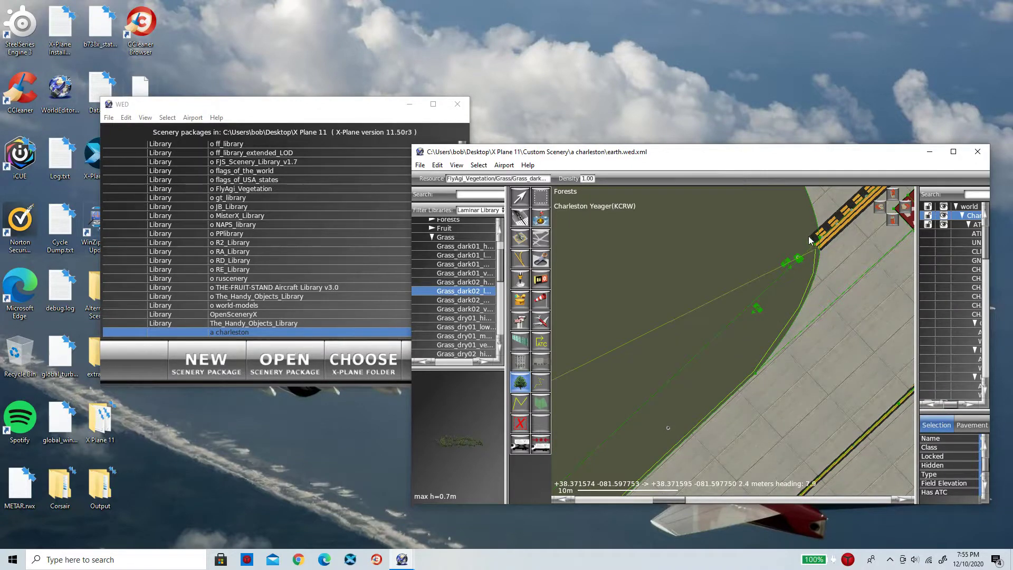
Step: Trace the grass outline past the hold-short line and around the island's northeast end to its runway-side edge, redoing the last two points
scroll(818, 296, down, 3)
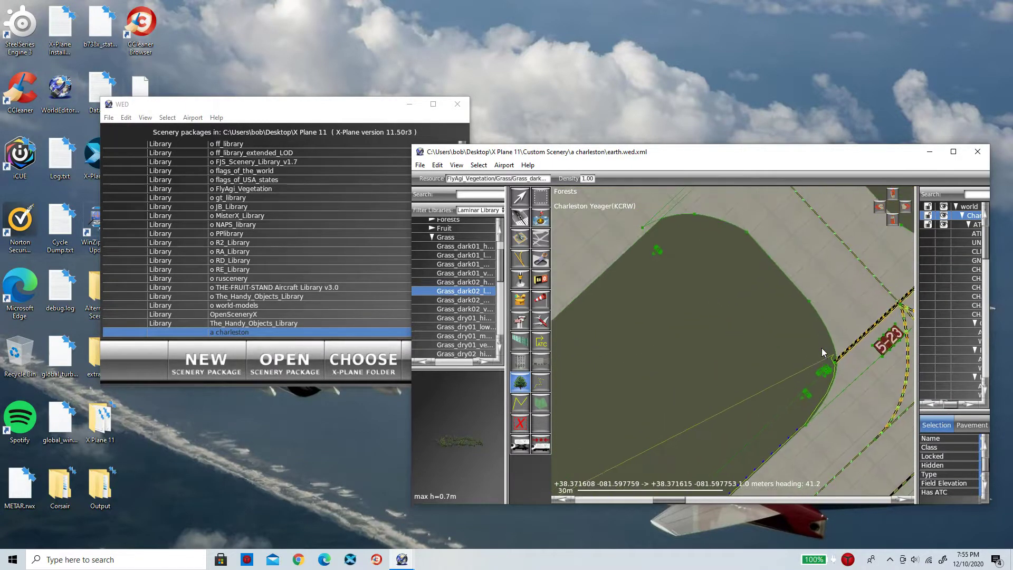
click(807, 301)
right_drag(807, 301, 846, 351)
click(785, 281)
click(762, 271)
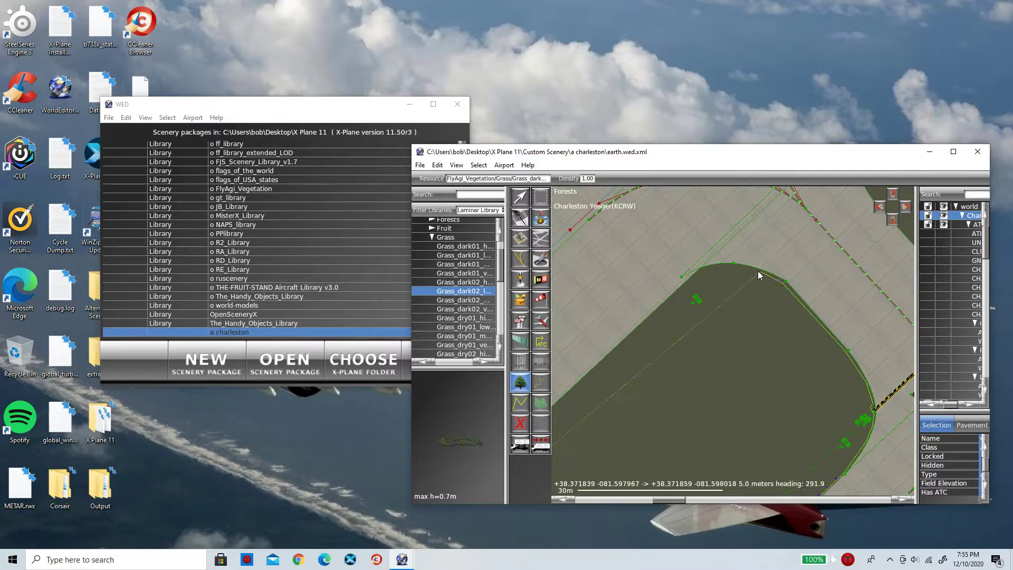
click(742, 270)
key(BackSpace)
key(BackSpace)
click(738, 266)
click(717, 266)
click(702, 273)
Step: Close the grass outline along the runway-side edge back to its starting point near the runway 05 end
scroll(703, 280, down, 4)
scroll(685, 329, down, 3)
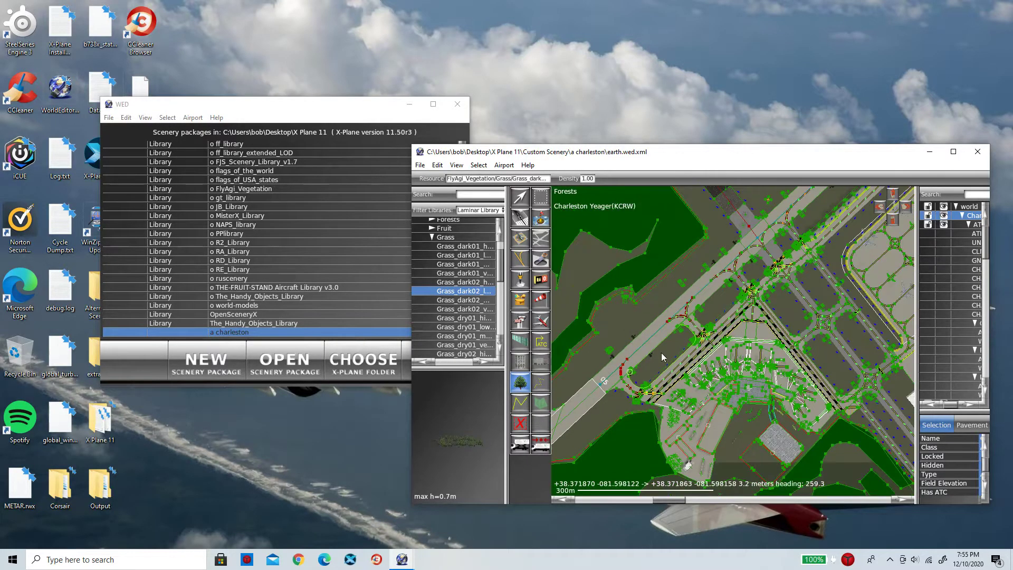
scroll(715, 297, up, 6)
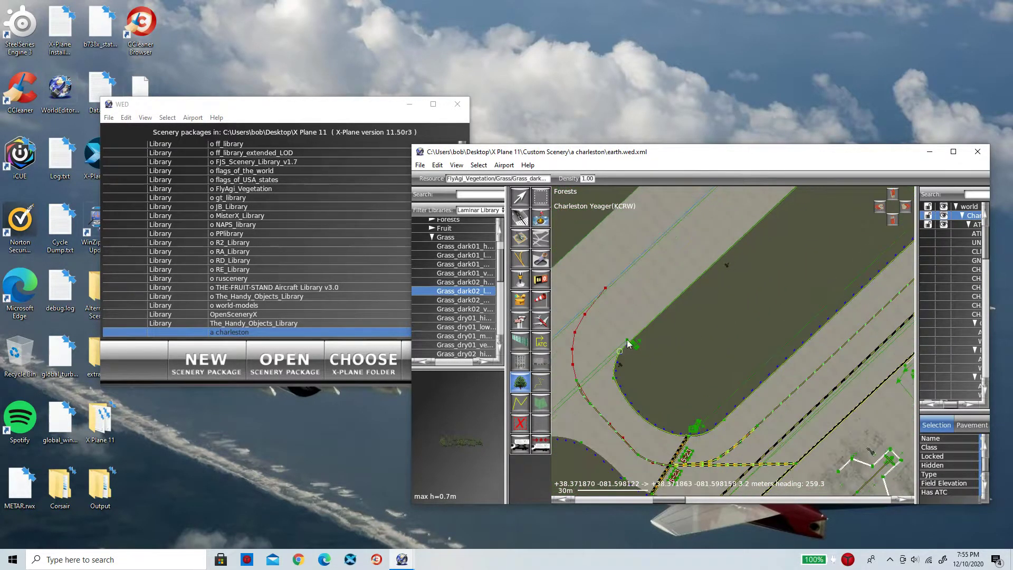
scroll(708, 335, down, 4)
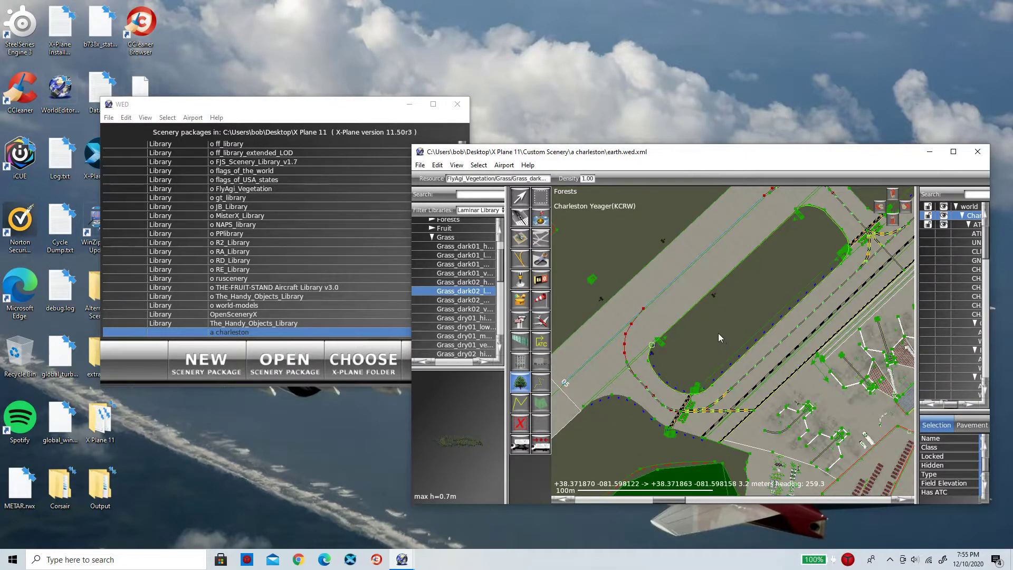
key(Return)
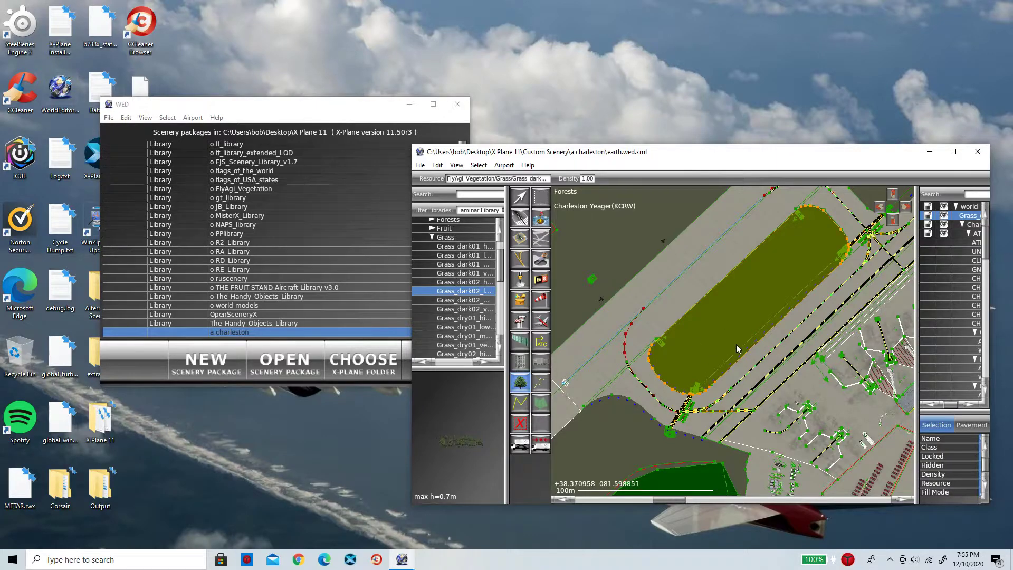
Step: Examine the finished grass polygon's fit to the island, especially around its curved southwest end
scroll(729, 349, up, 3)
scroll(730, 351, down, 2)
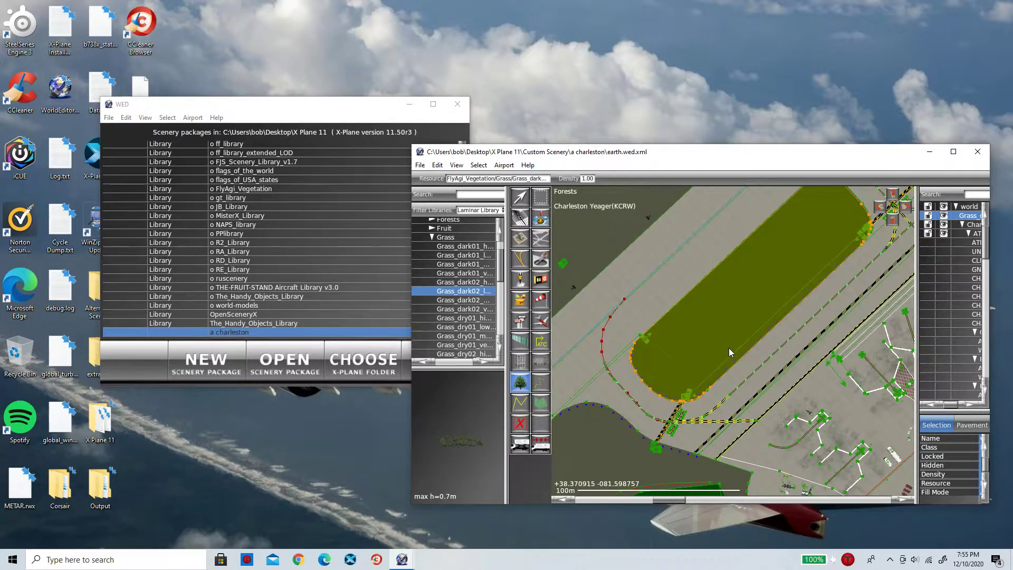
scroll(730, 353, down, 1)
scroll(673, 350, up, 2)
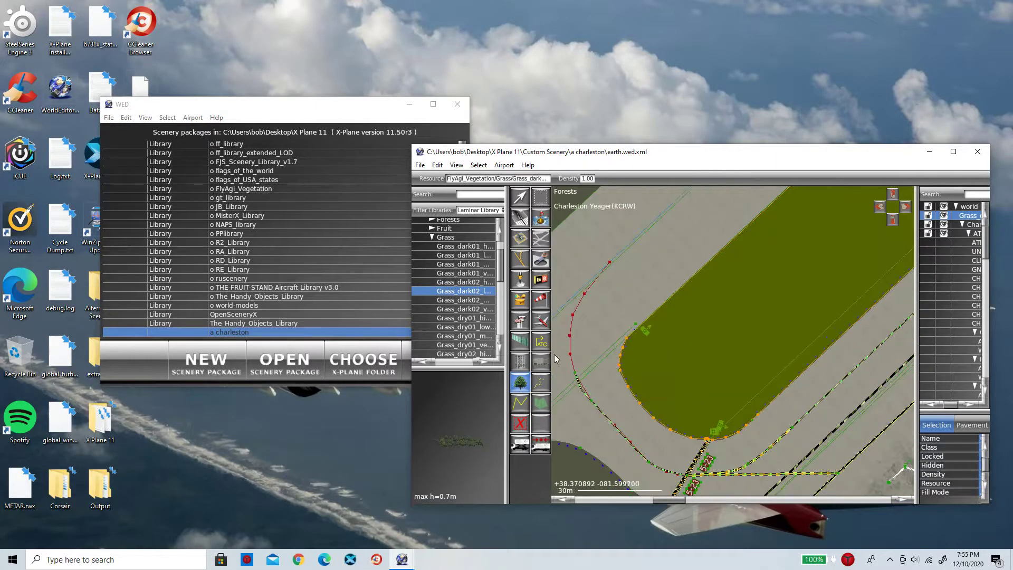
right_drag(610, 338, 659, 302)
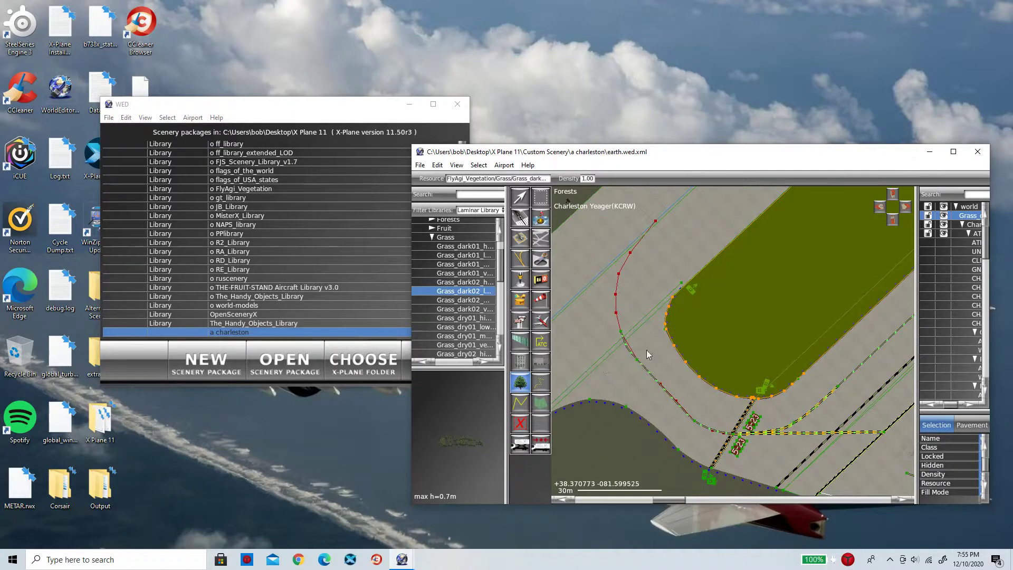
scroll(708, 296, up, 2)
scroll(705, 305, up, 1)
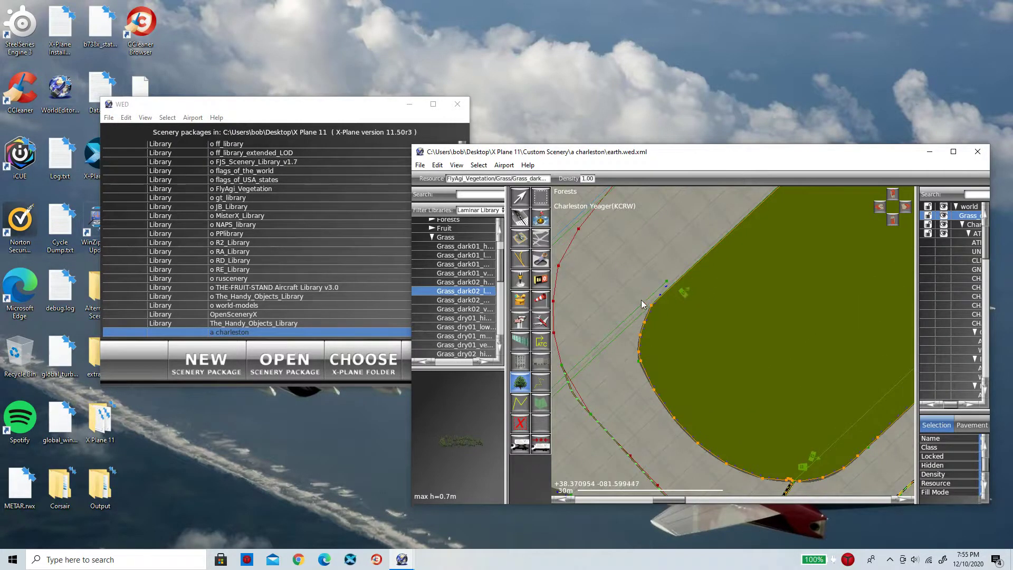
scroll(644, 302, down, 2)
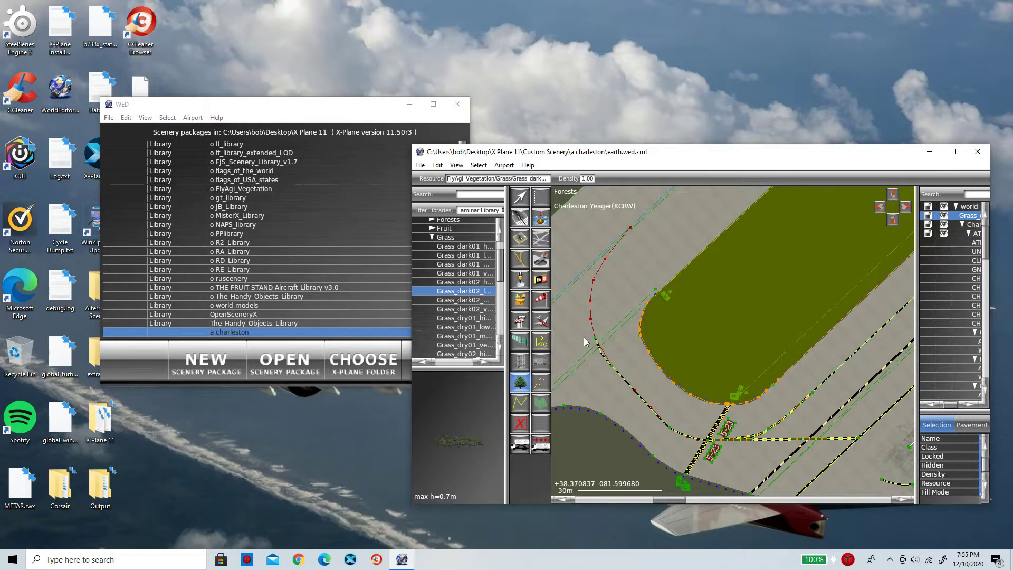
scroll(586, 343, down, 2)
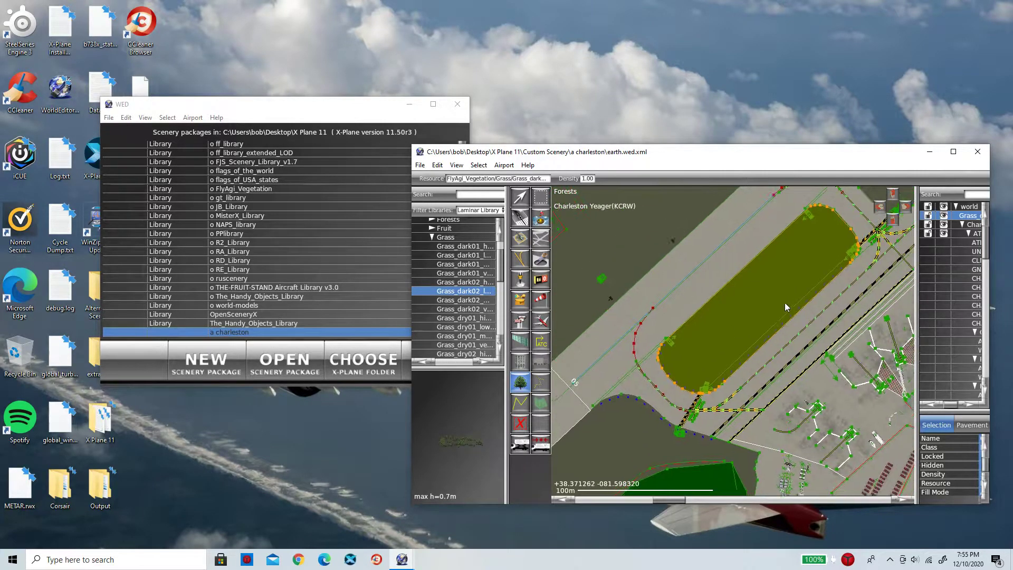
right_drag(786, 303, 764, 319)
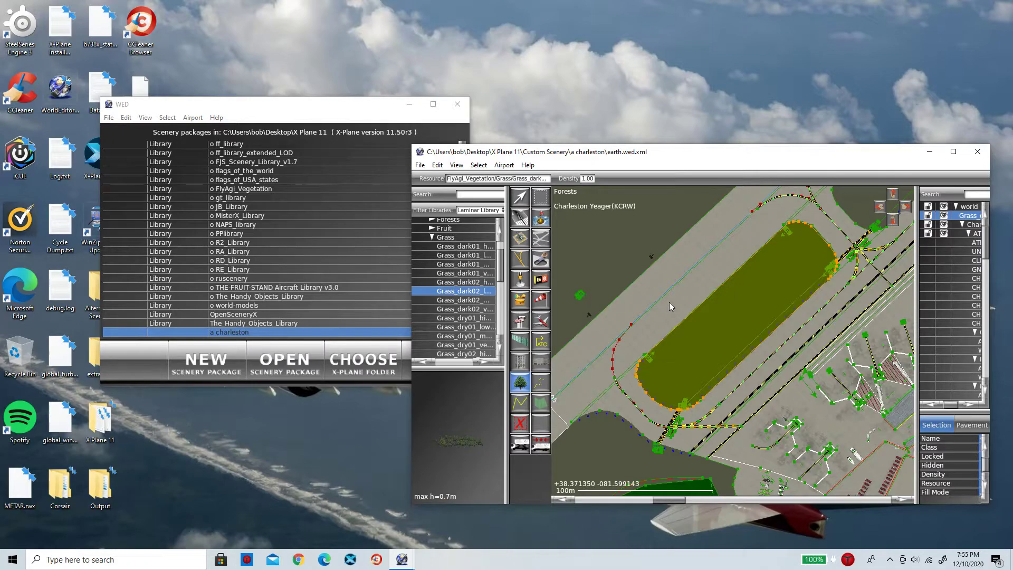
right_drag(653, 302, 630, 309)
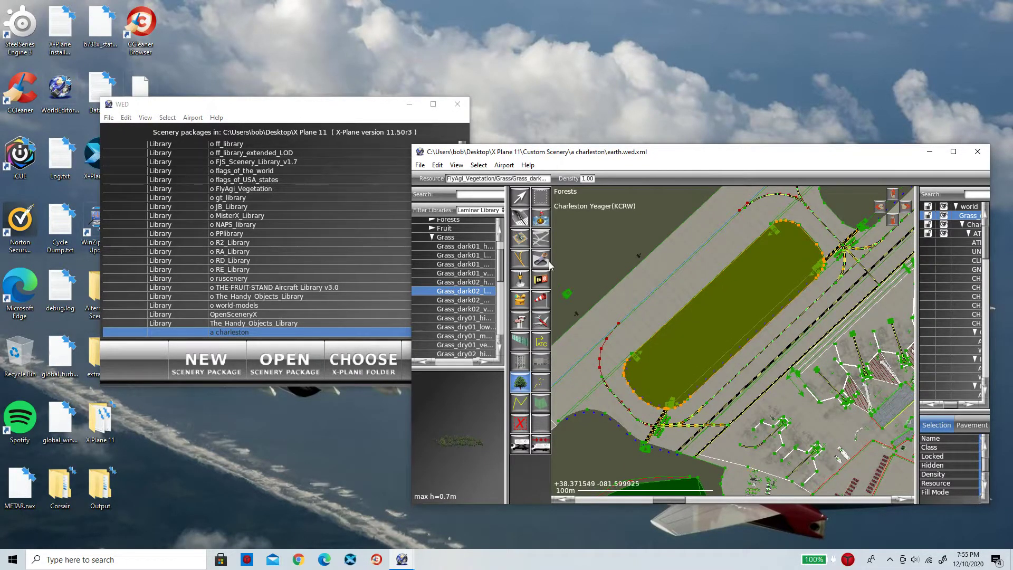
Step: Save the package and export its scenery pack, waiving the validation warning about the missing 'GUI Label' metadata key
click(420, 165)
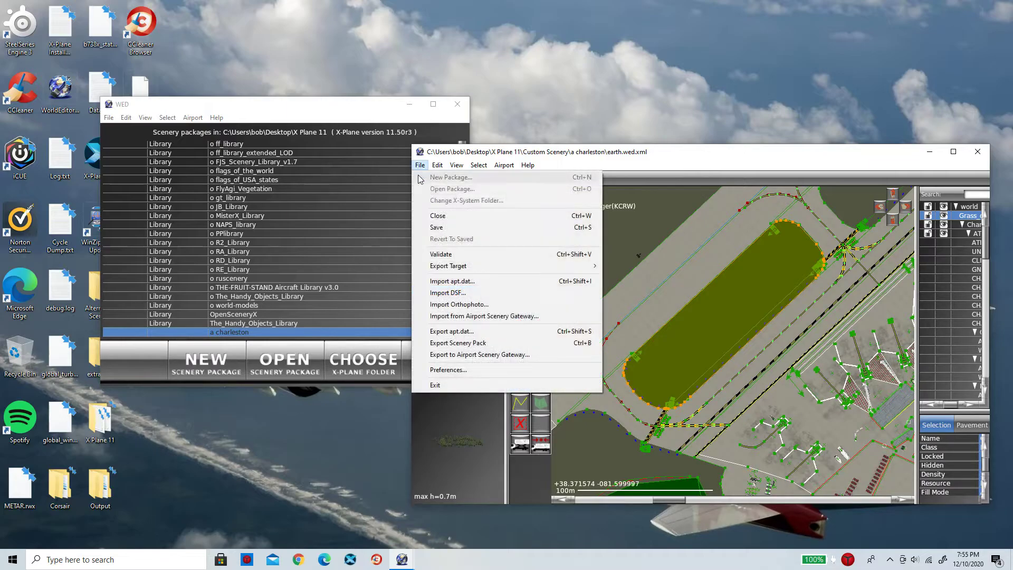
click(431, 227)
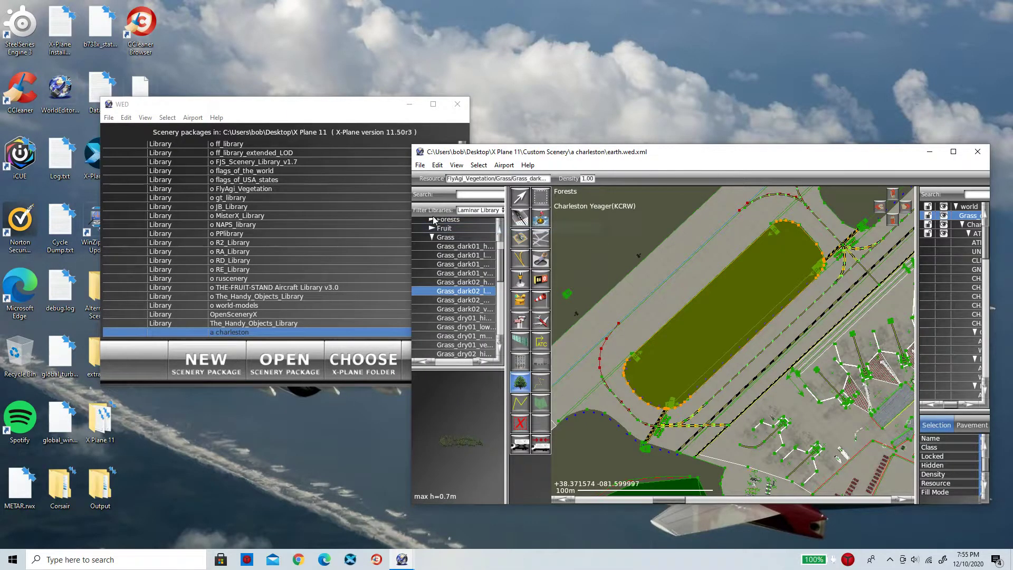
click(420, 165)
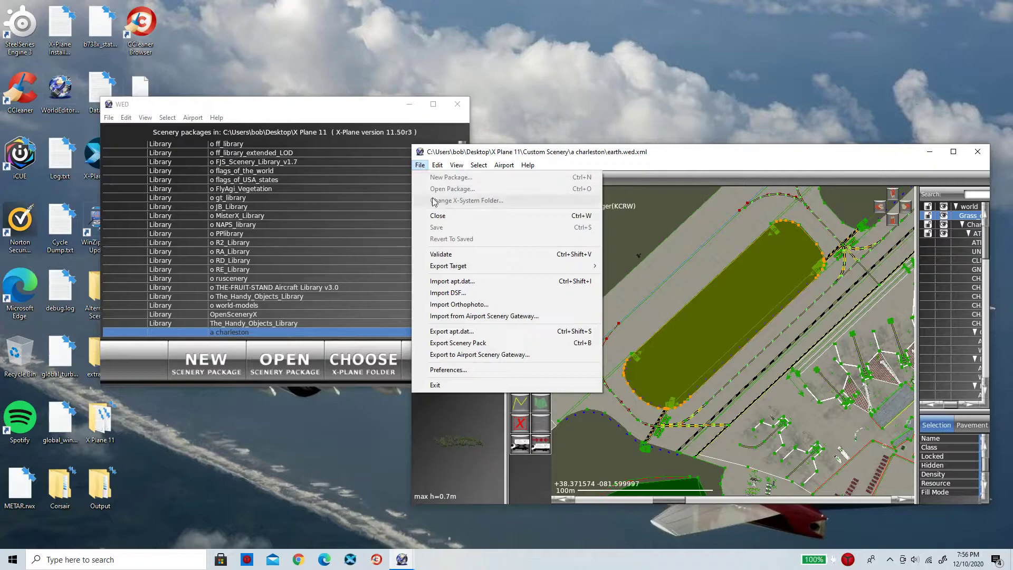
click(459, 329)
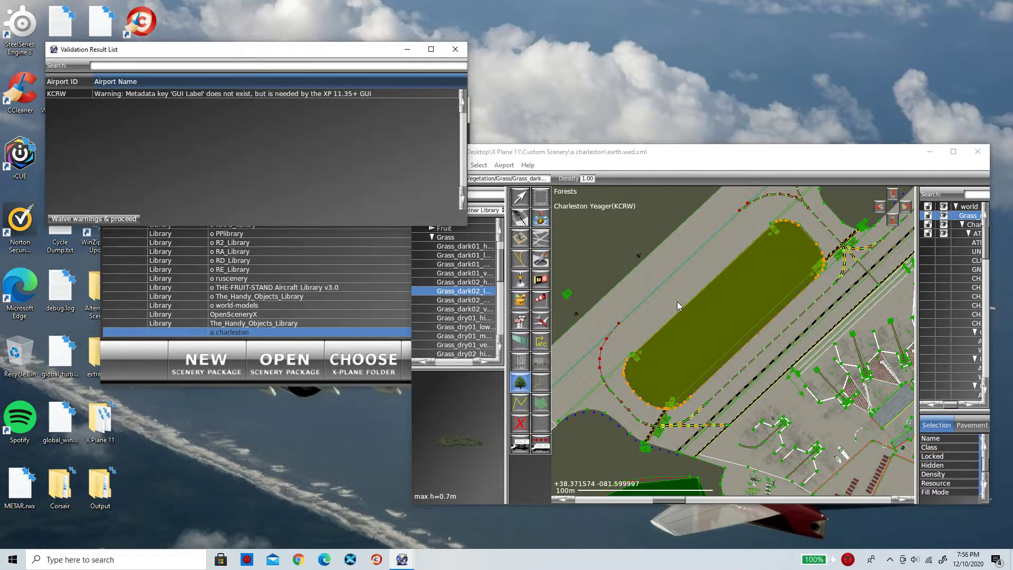
click(341, 94)
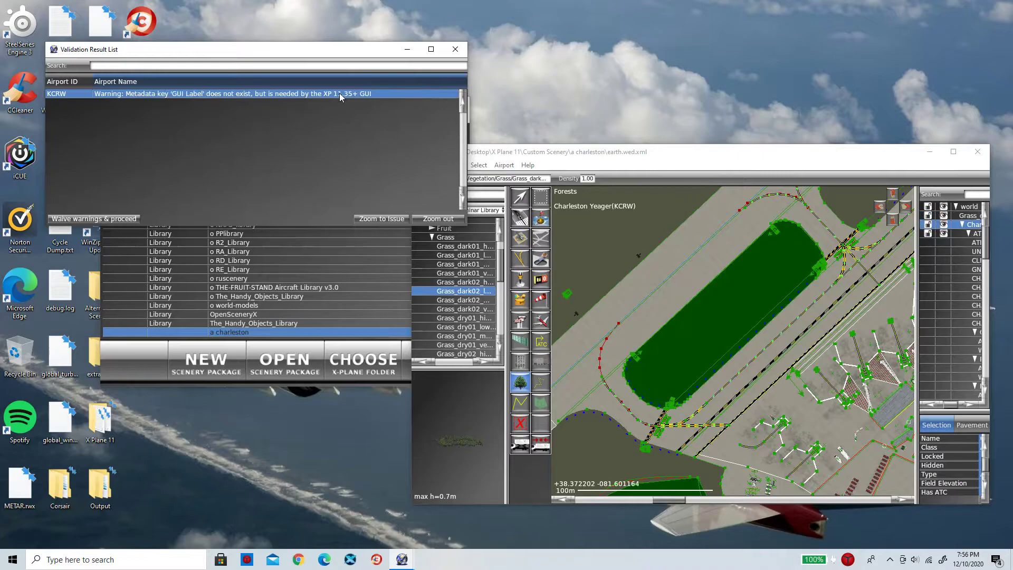
click(98, 219)
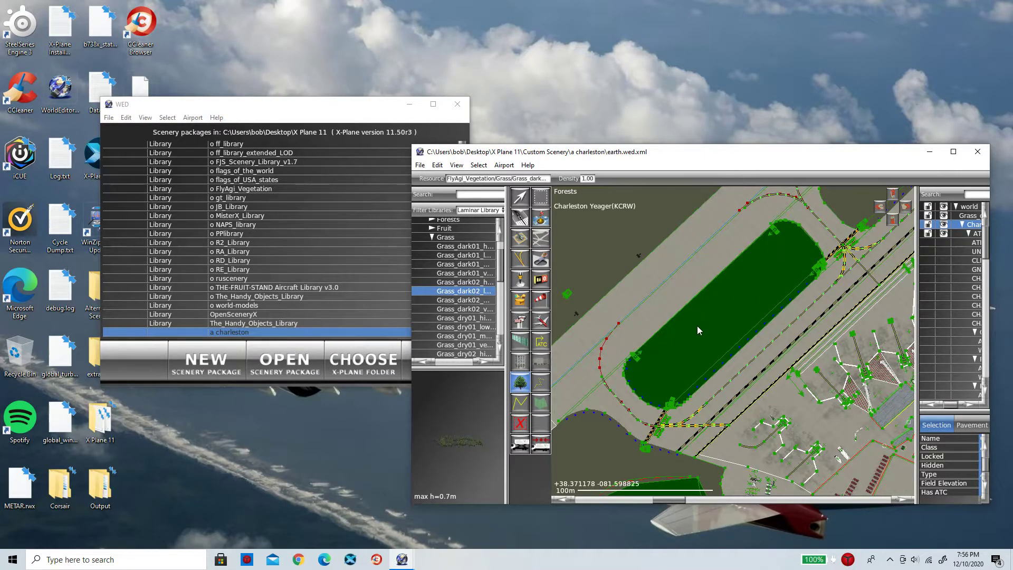
Step: Close the map window of the a charleston package
scroll(698, 325, down, 2)
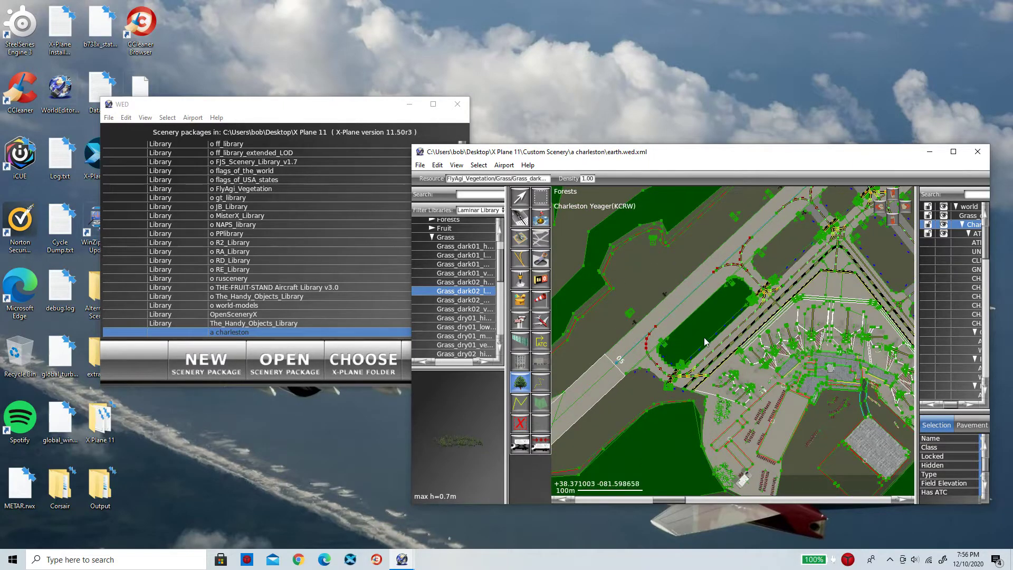
click(977, 153)
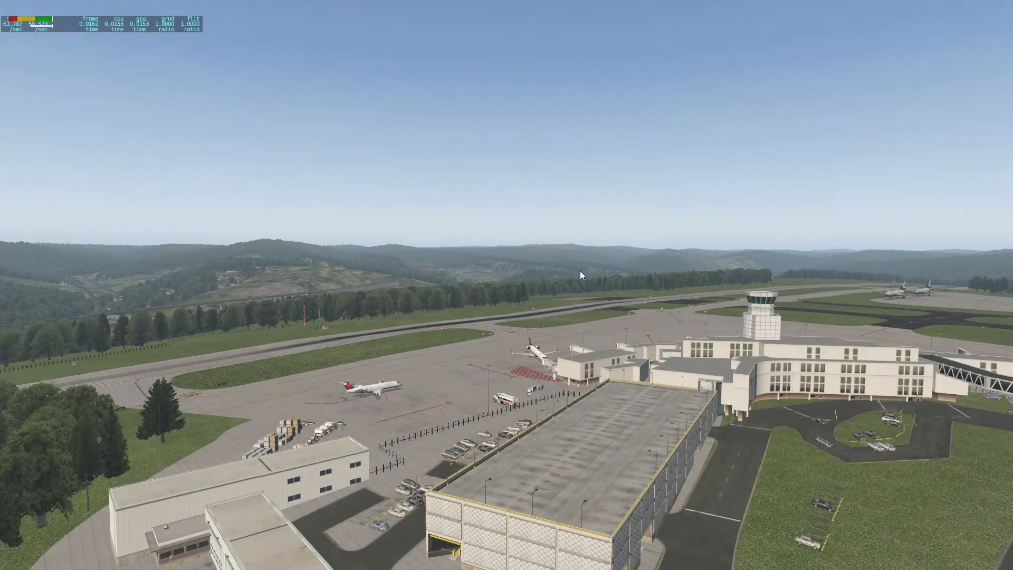
Step: Switch to X-Plane and examine the new grass between the runway and taxiway at Charleston Yeager from close to the ground
right_drag(587, 274, 543, 270)
scroll(549, 271, up, 2)
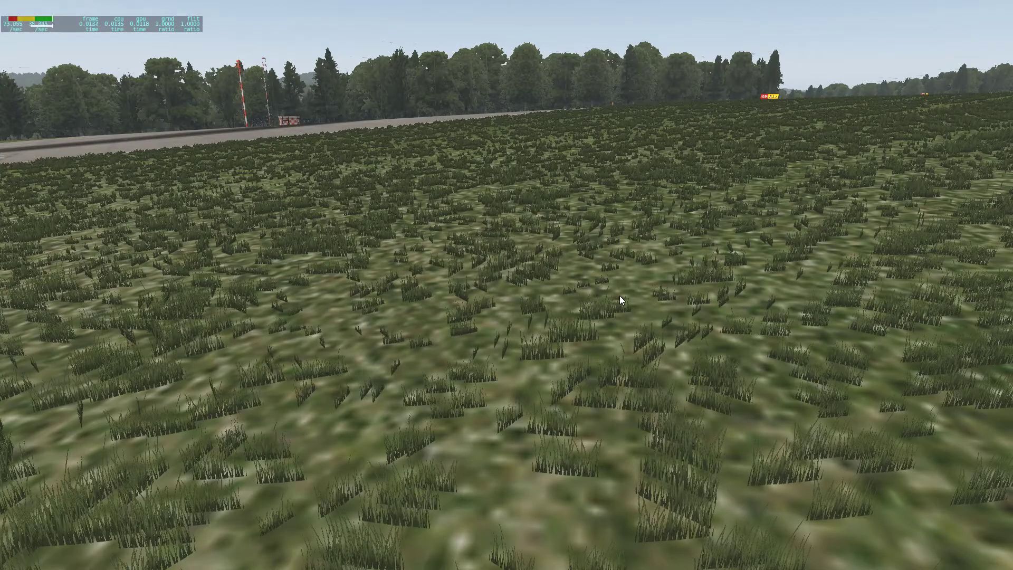
right_drag(597, 299, 652, 315)
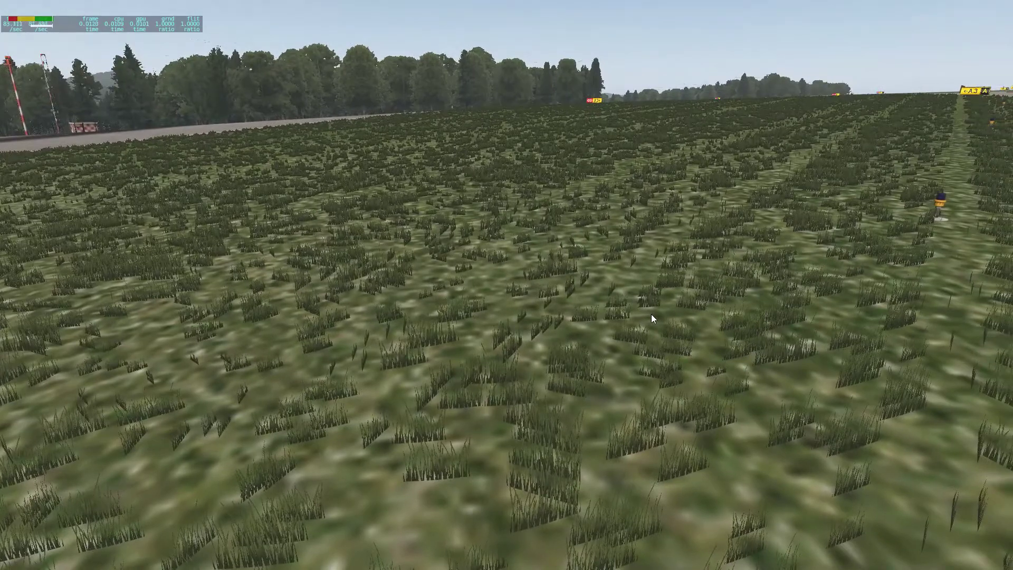